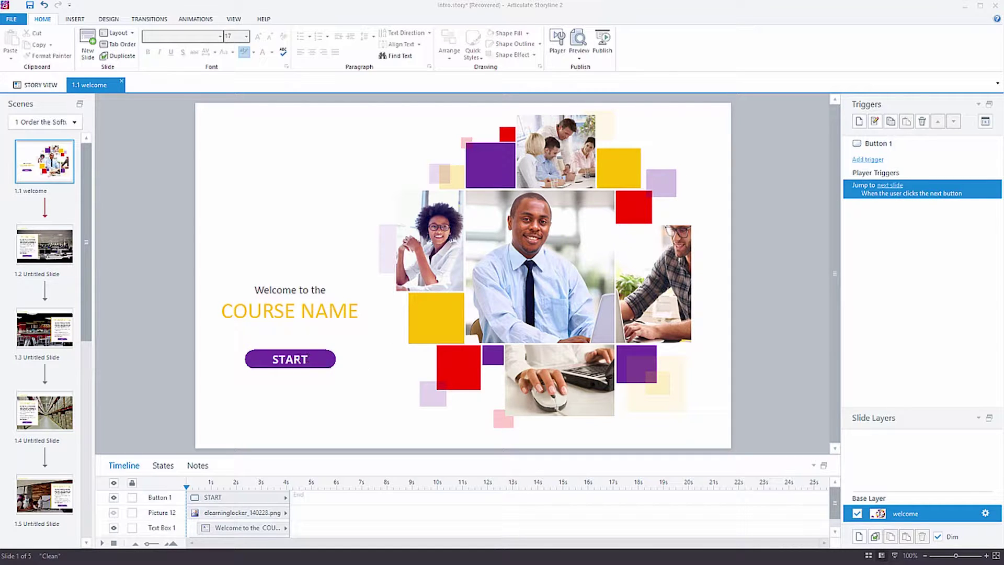
- Open slide 1.2, with the office photo and MY FIRST TITLE, in the editor
left_click(48, 248)
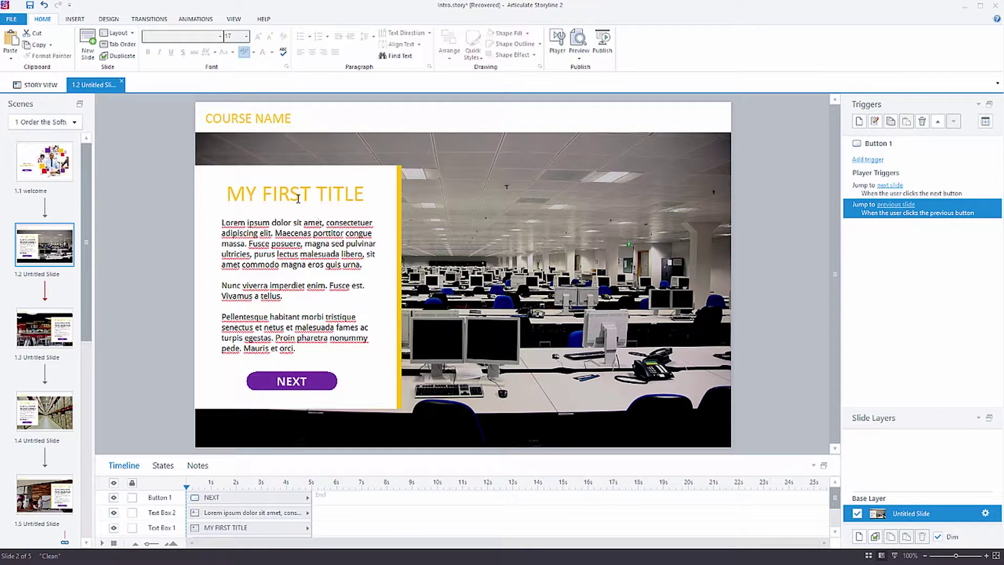
- Browse slides 1.3, 1.5, 1.1 and 1.2, then return to the 1.1 welcome slide
left_click(49, 330)
left_click(44, 495)
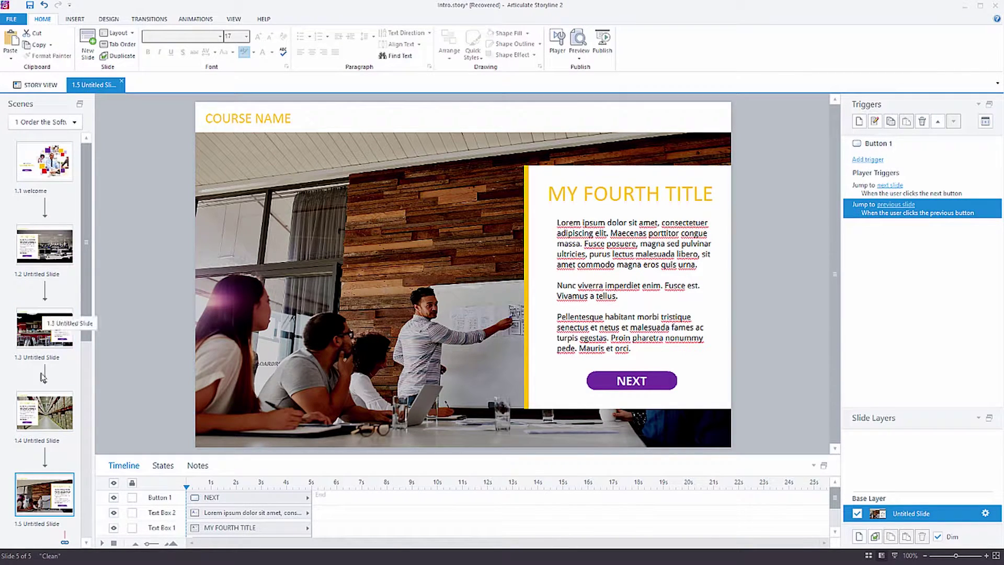
left_click(38, 180)
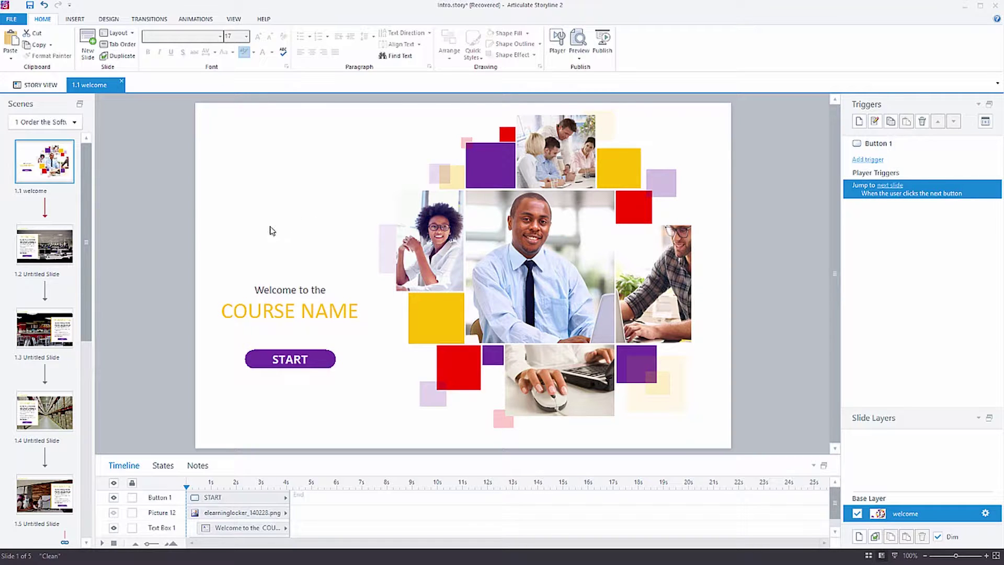
left_click(65, 262)
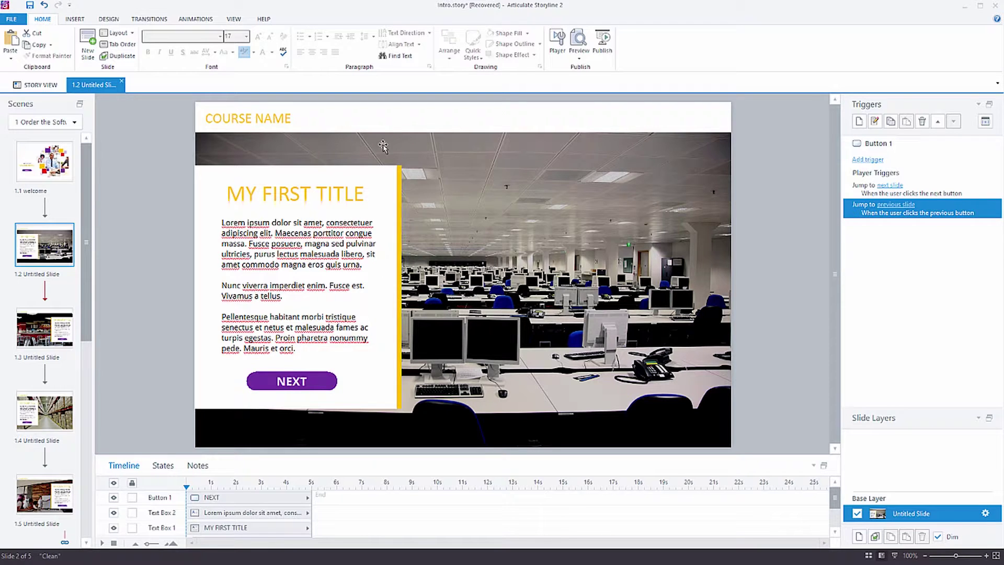
key("Page_Up")
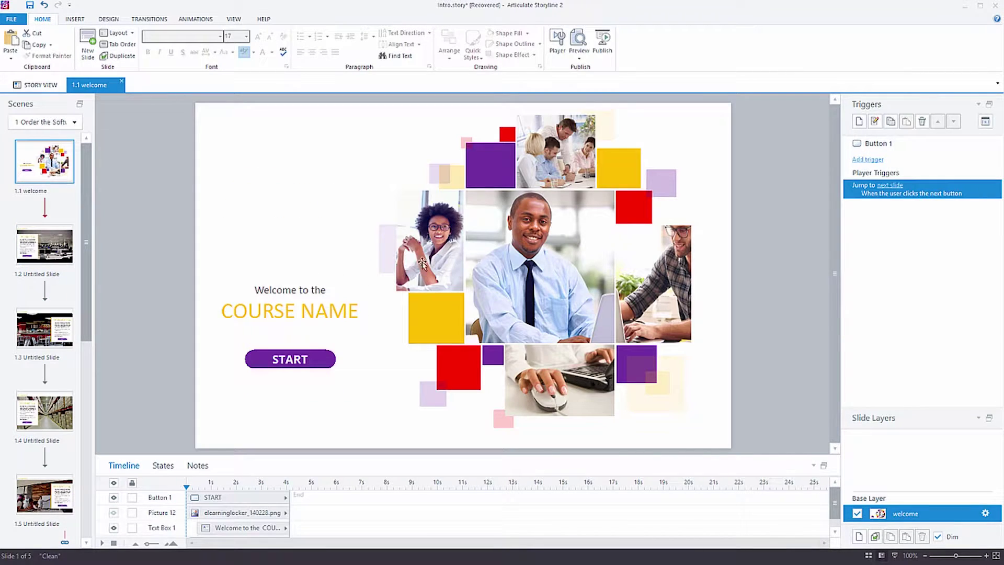
left_click(446, 320)
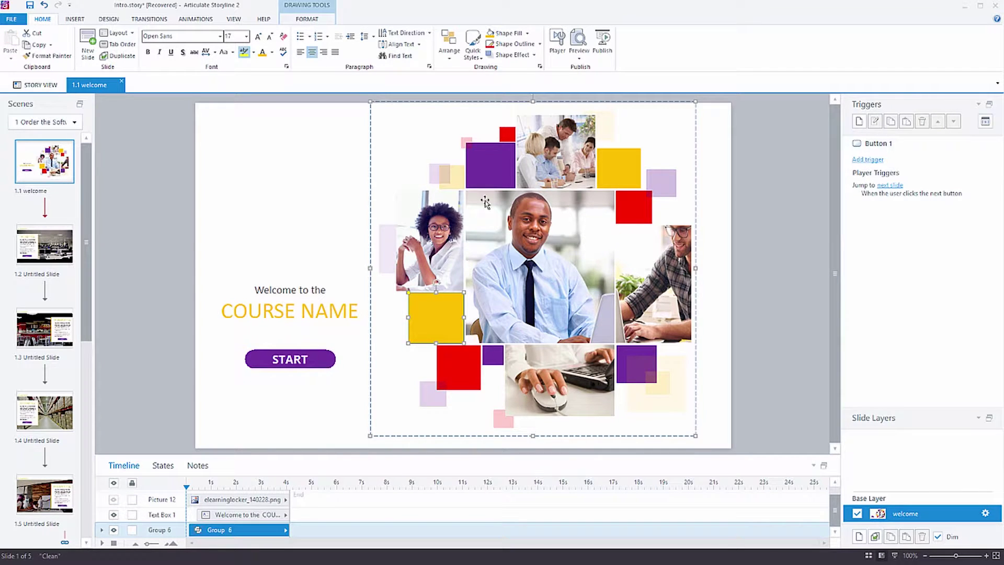
left_click(491, 176)
left_click(618, 173)
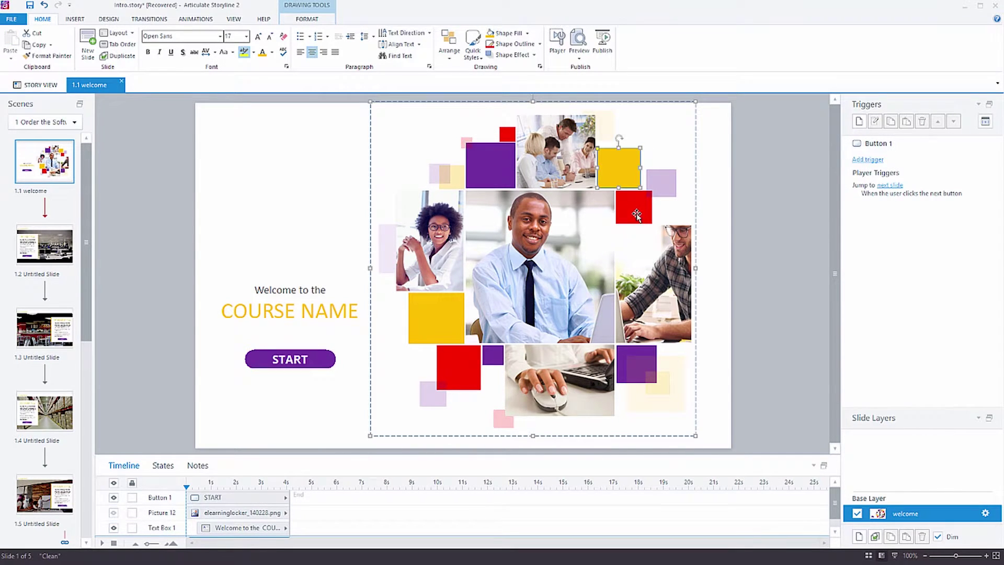
left_click(664, 183)
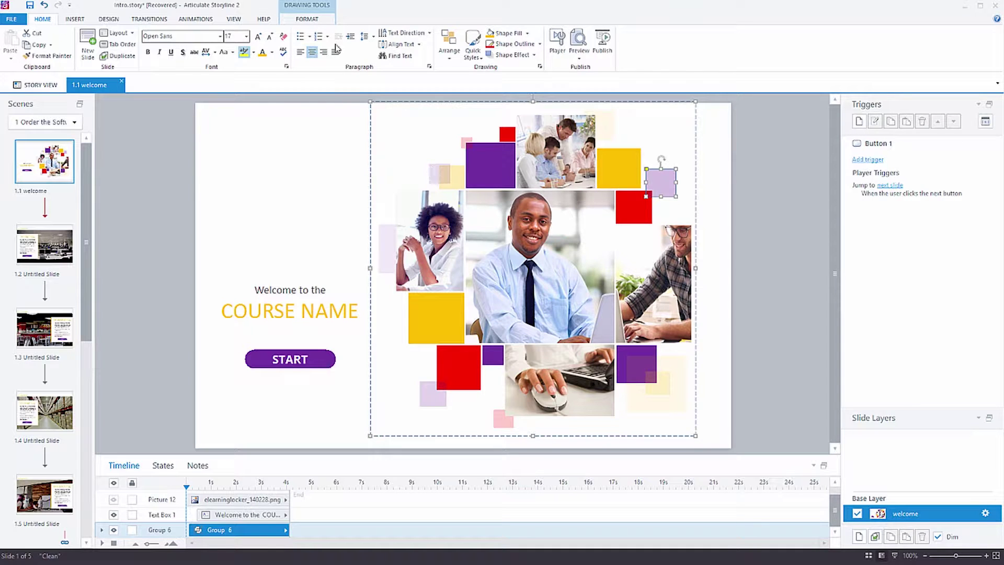
left_click(302, 20)
left_click(455, 33)
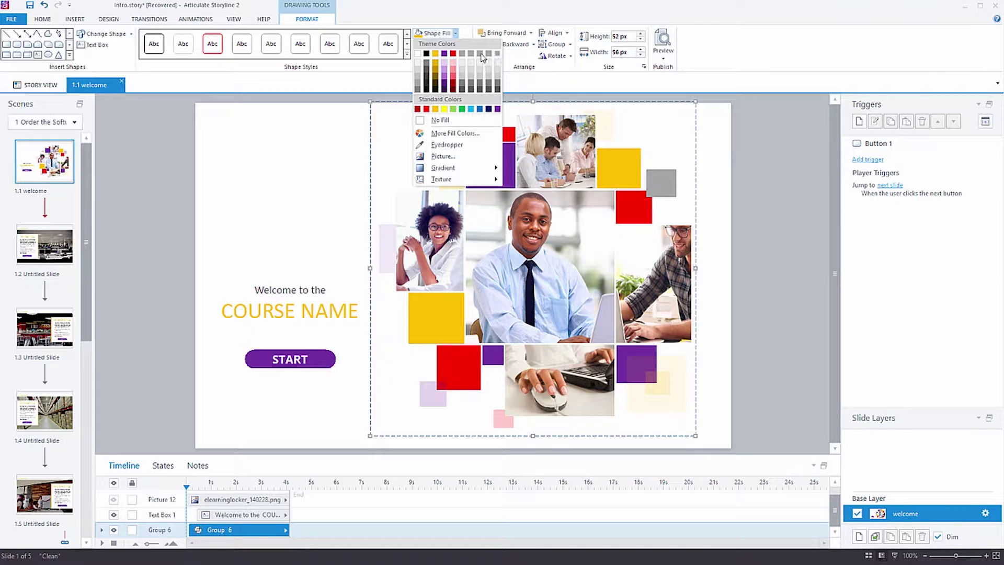
left_click(444, 62)
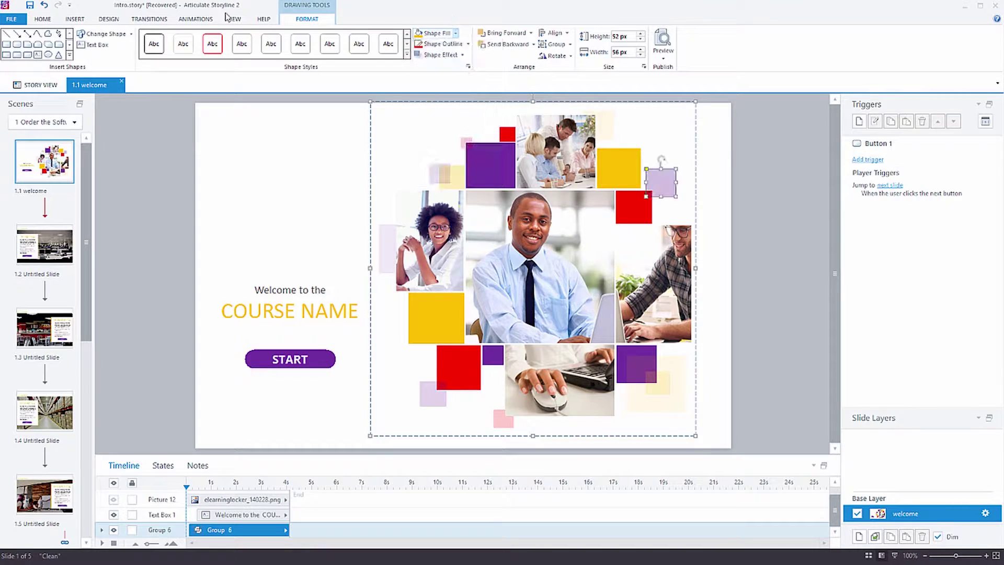
left_click(108, 20)
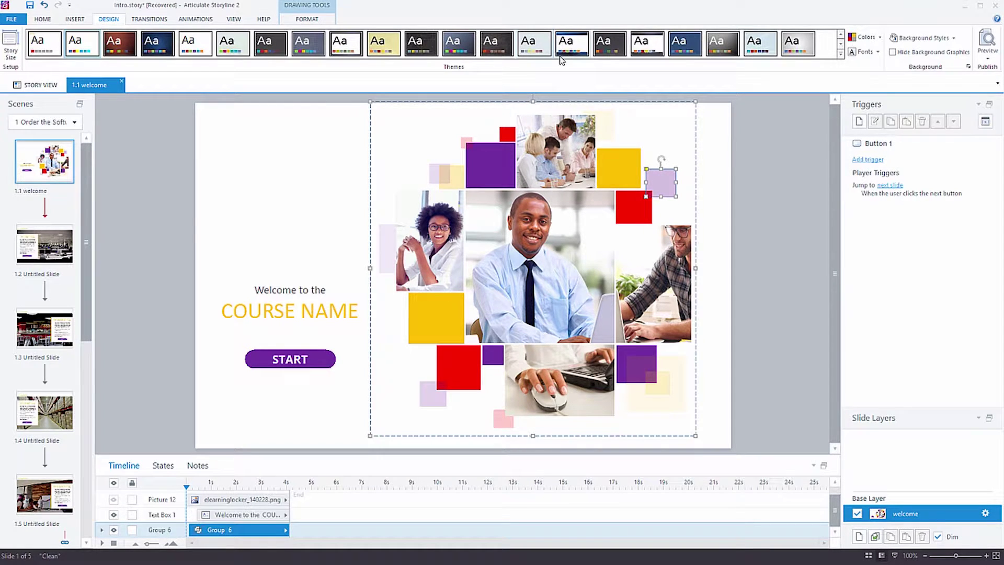
- Edit the Custom 2 colour set from the Design tab's Colors list
left_click(881, 38)
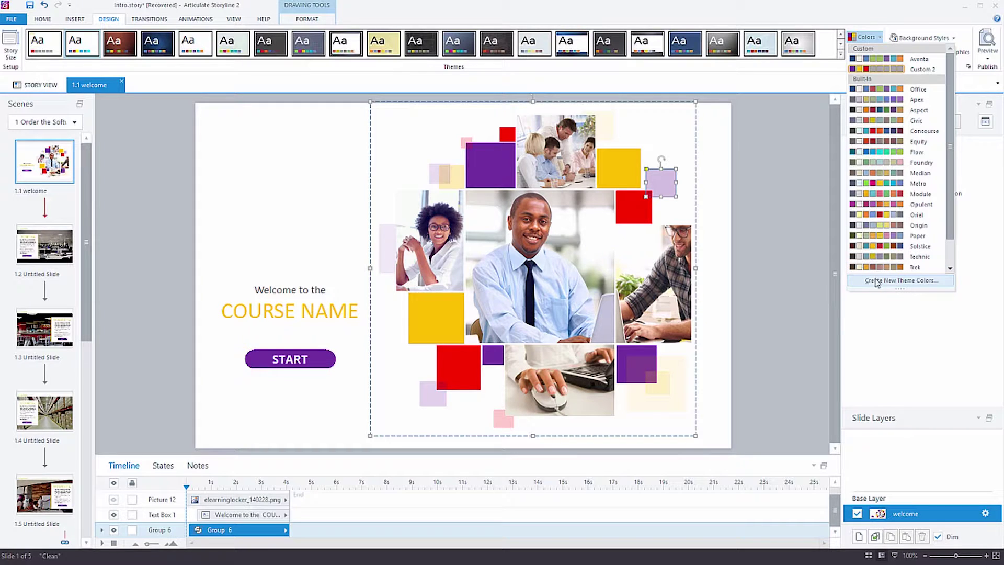
right_click(891, 68)
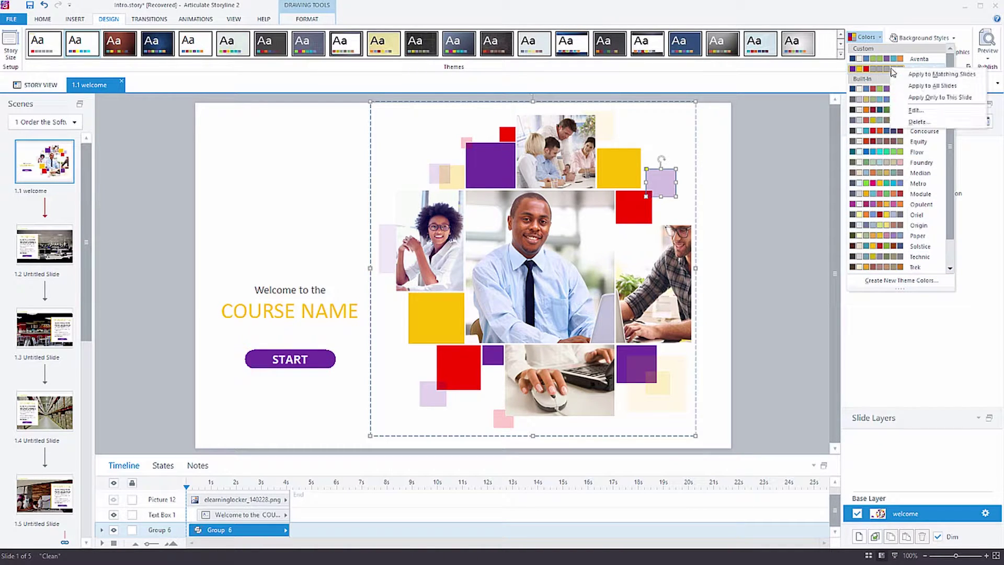
left_click(917, 110)
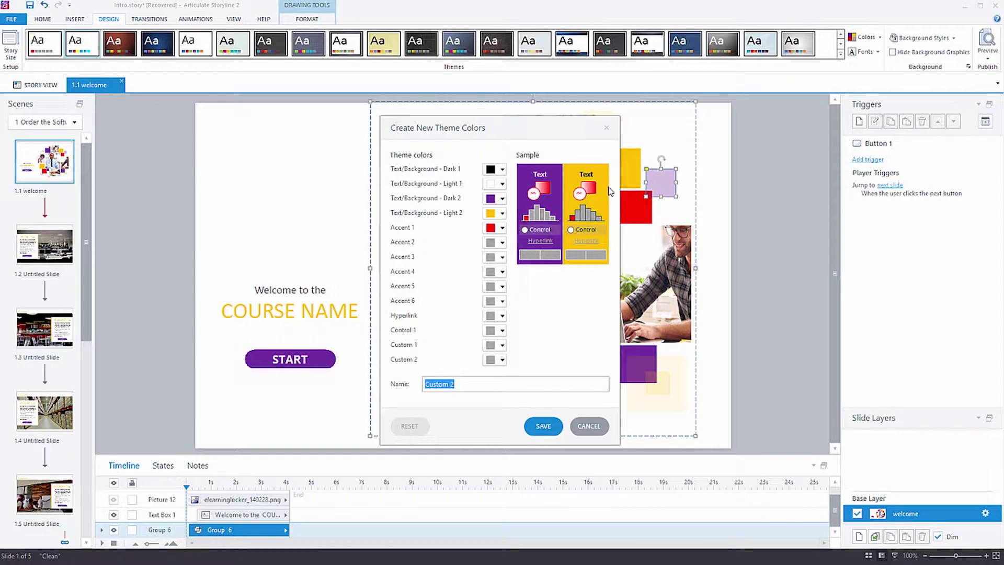
- Set Custom 2's Text/Background - Dark 2 to teal #11EEAC and save the theme colours
left_click_drag(550, 130, 800, 114)
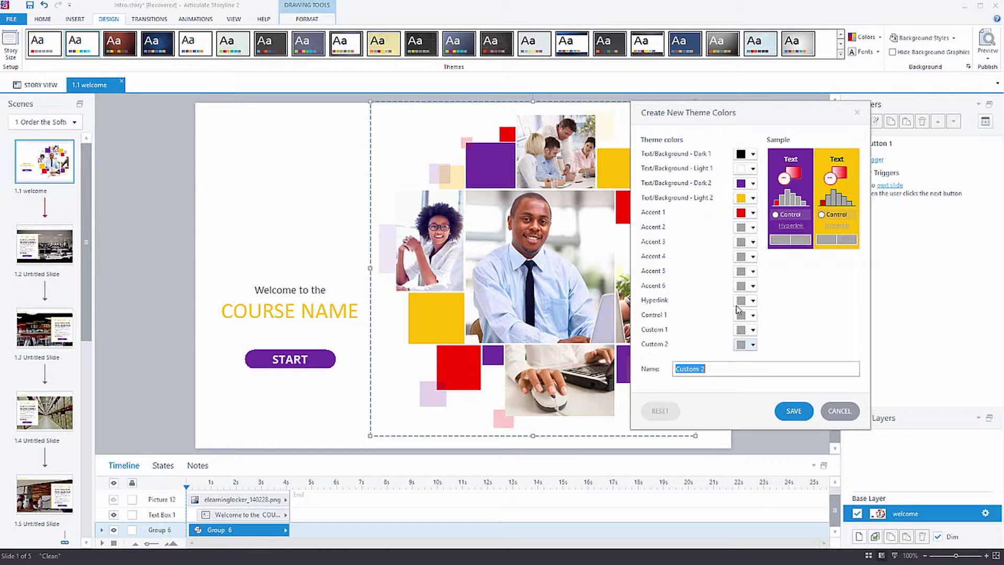
left_click(752, 229)
left_click(704, 266)
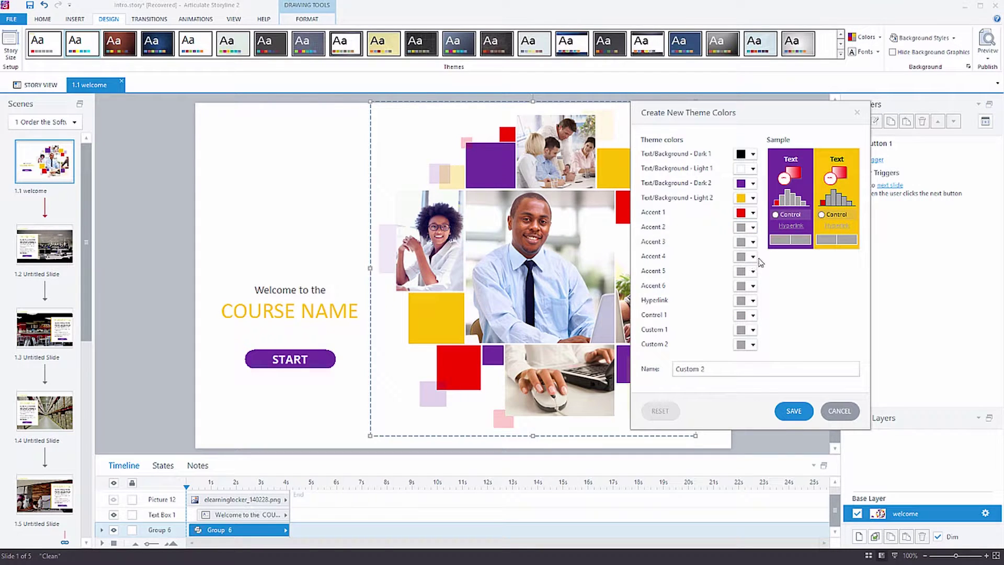
left_click(753, 184)
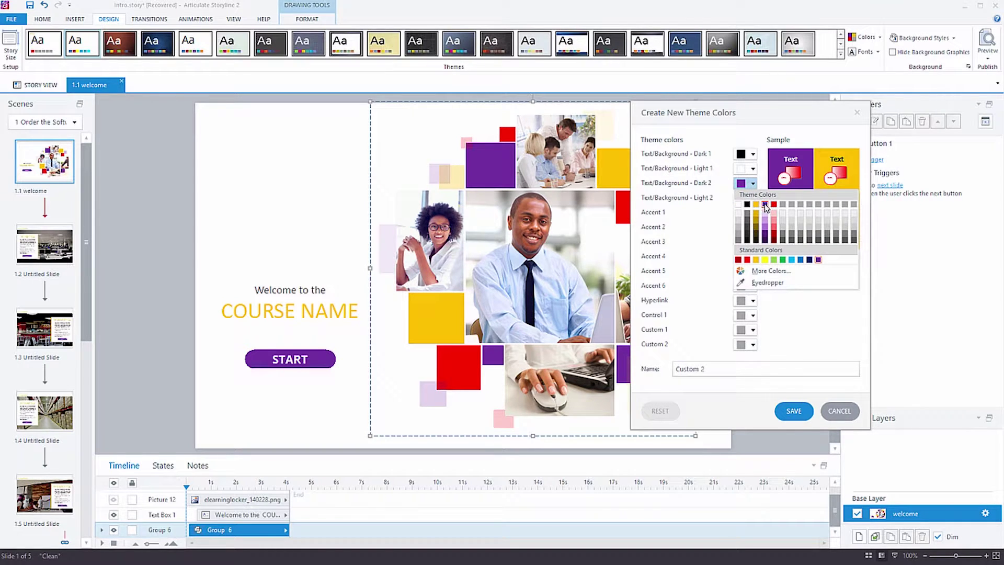
left_click(772, 271)
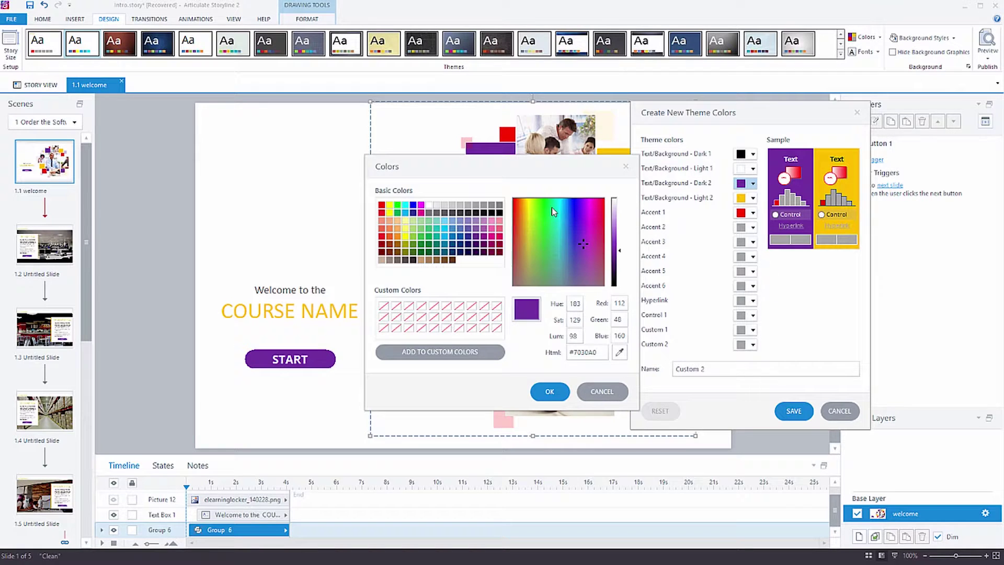
left_click(554, 212)
left_click(550, 396)
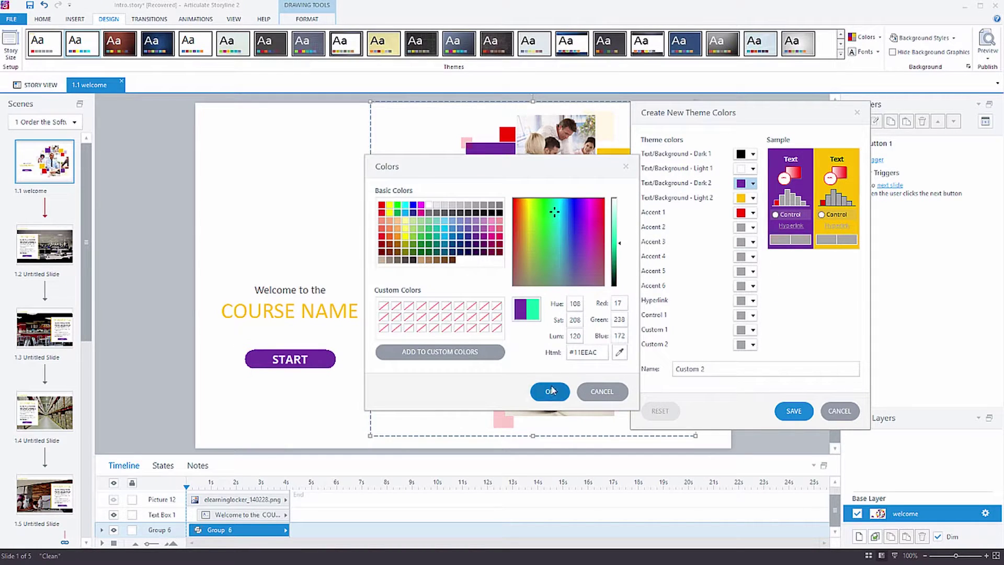
left_click(792, 411)
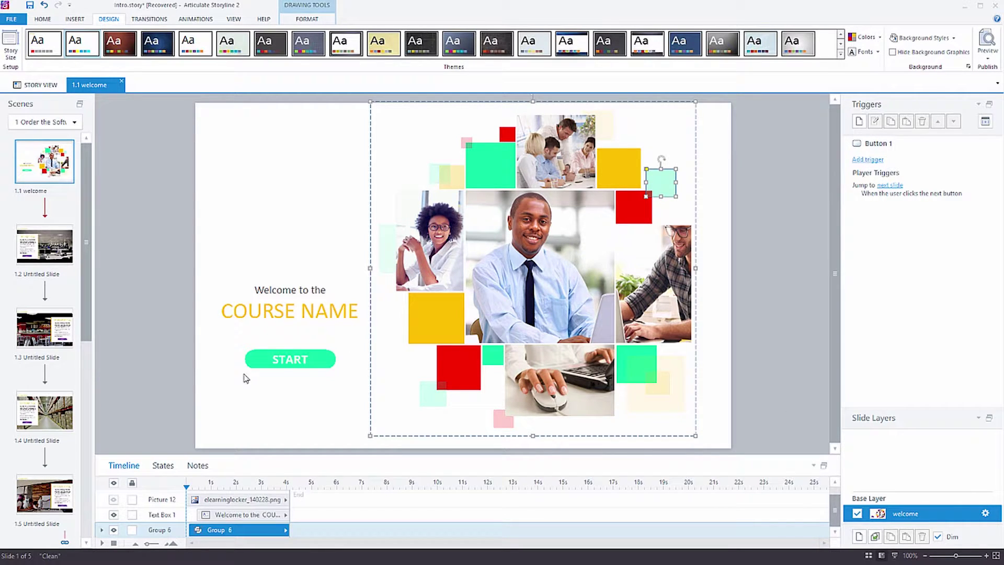
- Fill the START button with the theme green, then review the colour palettes list
left_click(315, 369)
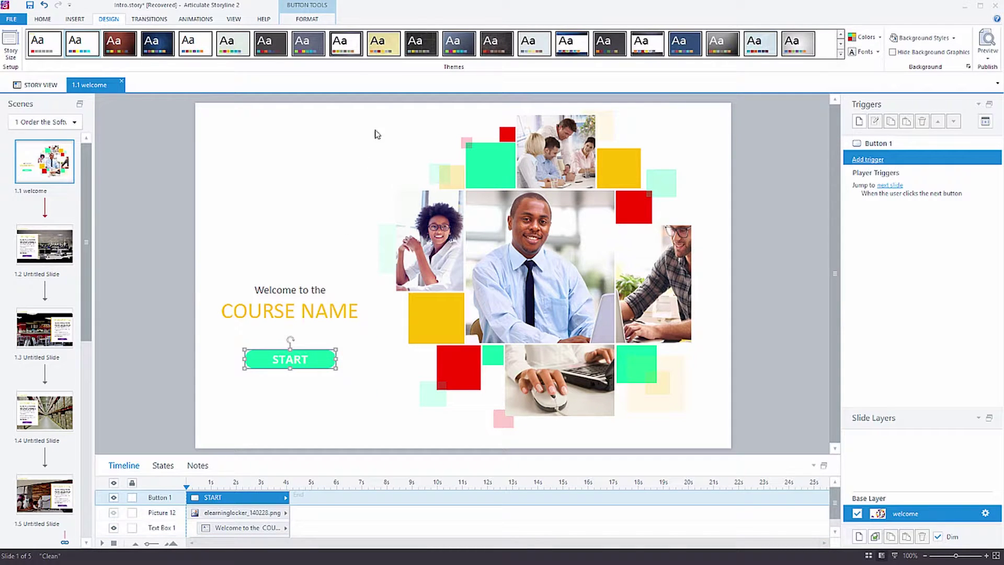
left_click(314, 20)
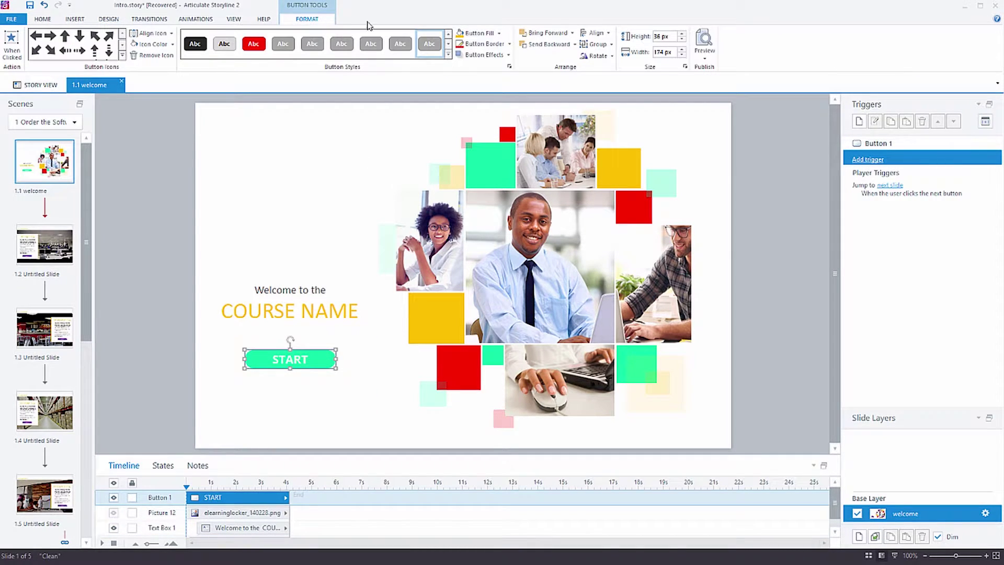
left_click(500, 34)
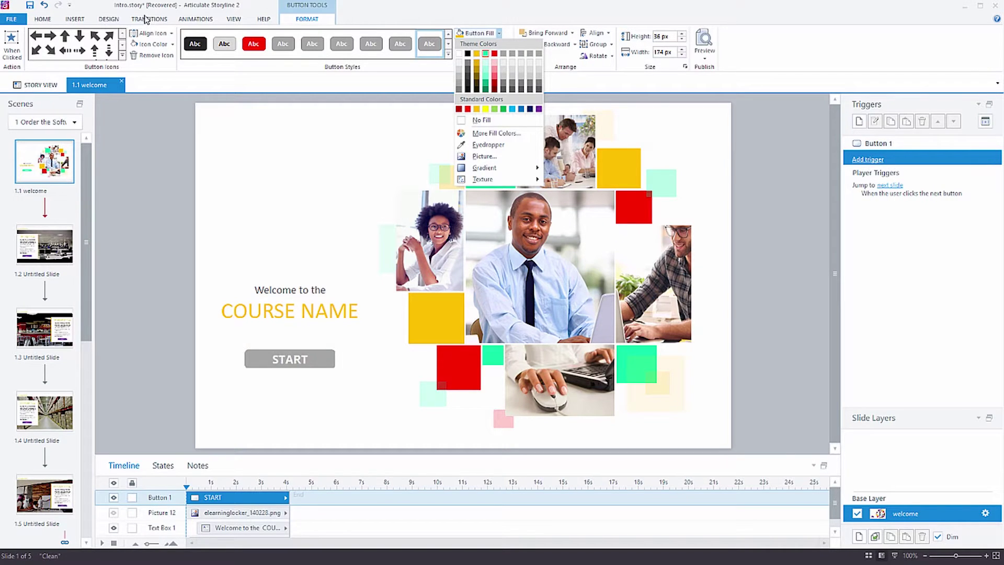
left_click(110, 19)
left_click(872, 38)
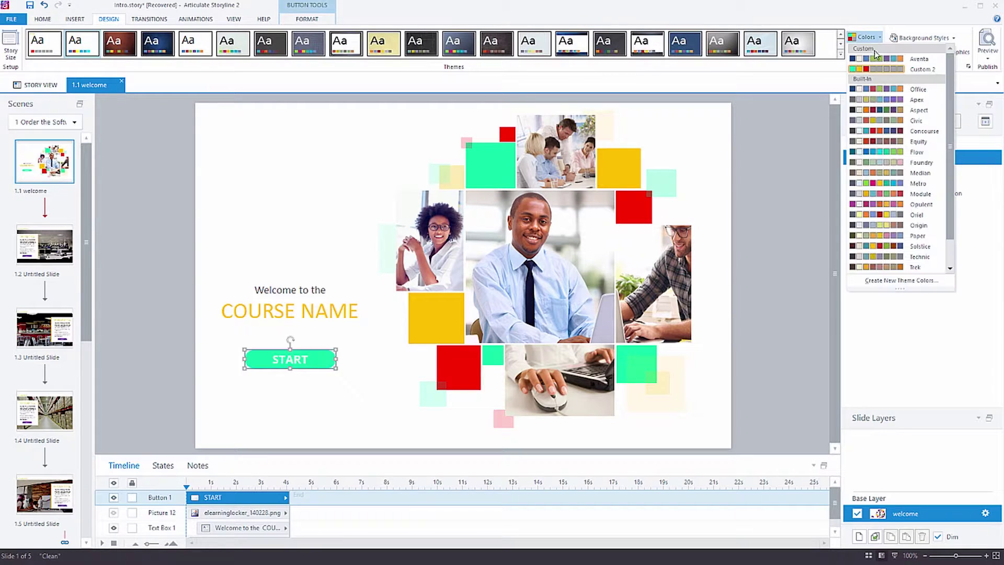
- Draw a rectangle at the slide's top-left with no outline and the theme red fill
left_click(75, 19)
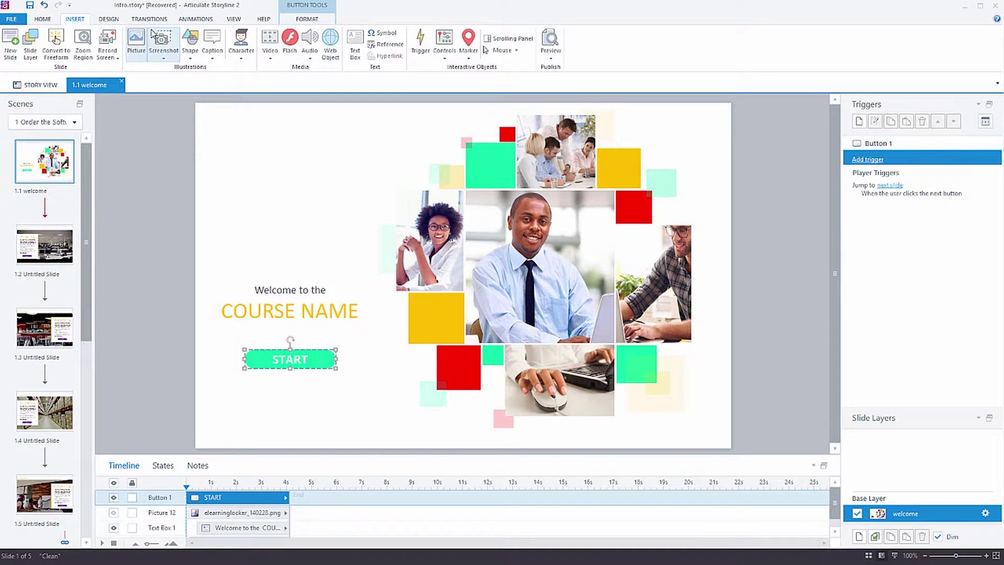
left_click(190, 44)
left_click(187, 98)
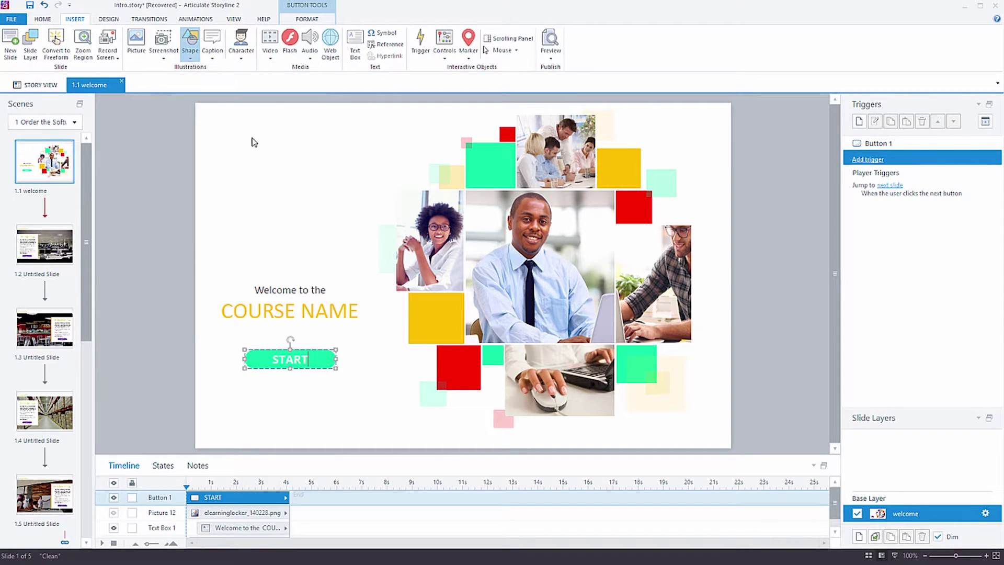
left_click(338, 160)
left_click_drag(359, 160, 292, 137)
left_click(309, 19)
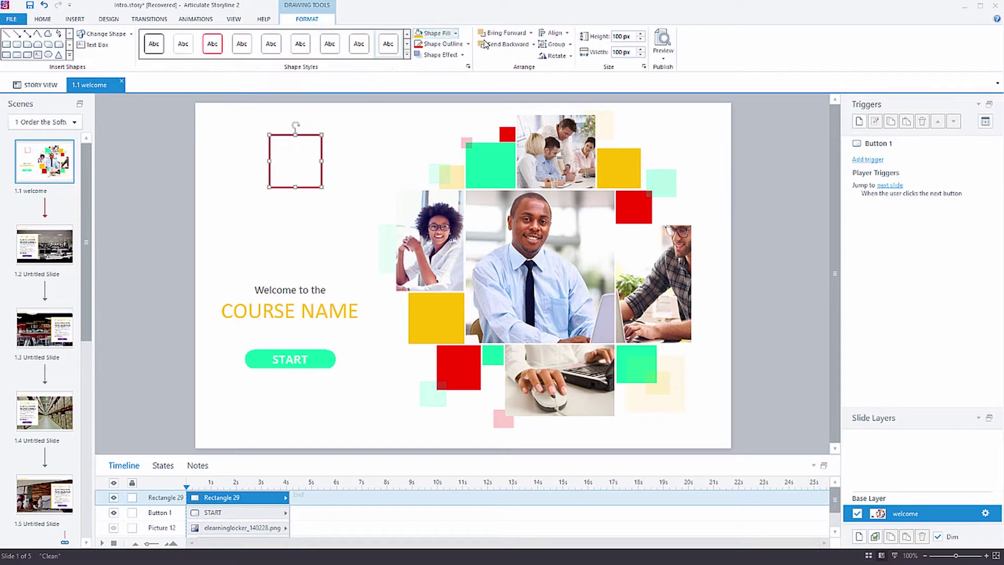
left_click(443, 44)
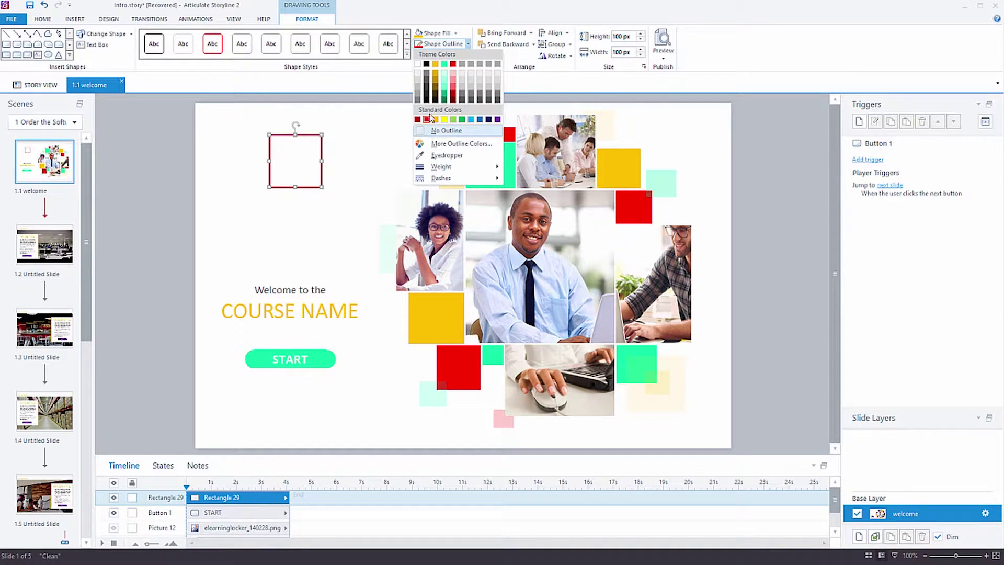
left_click(430, 131)
left_click(455, 33)
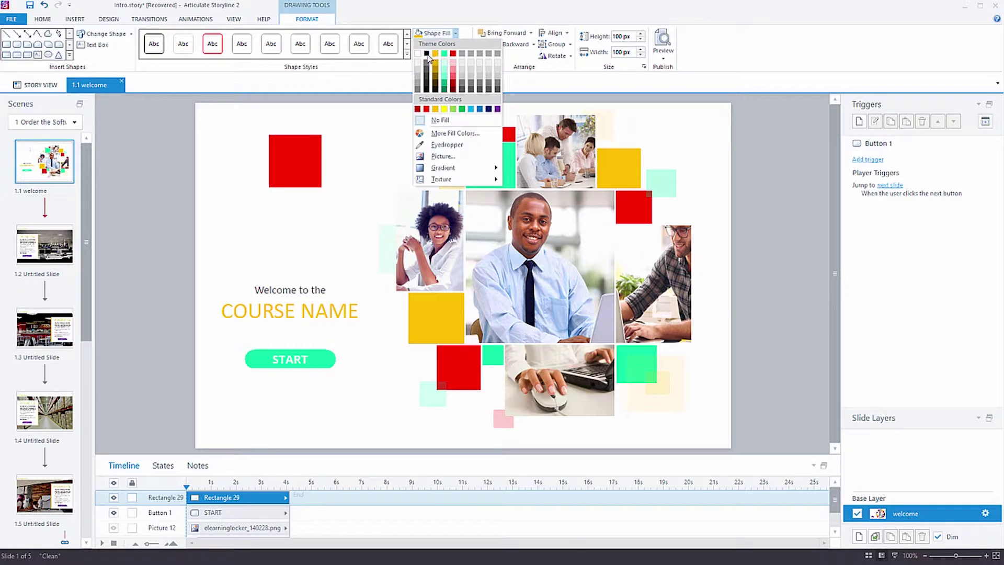
left_click(453, 54)
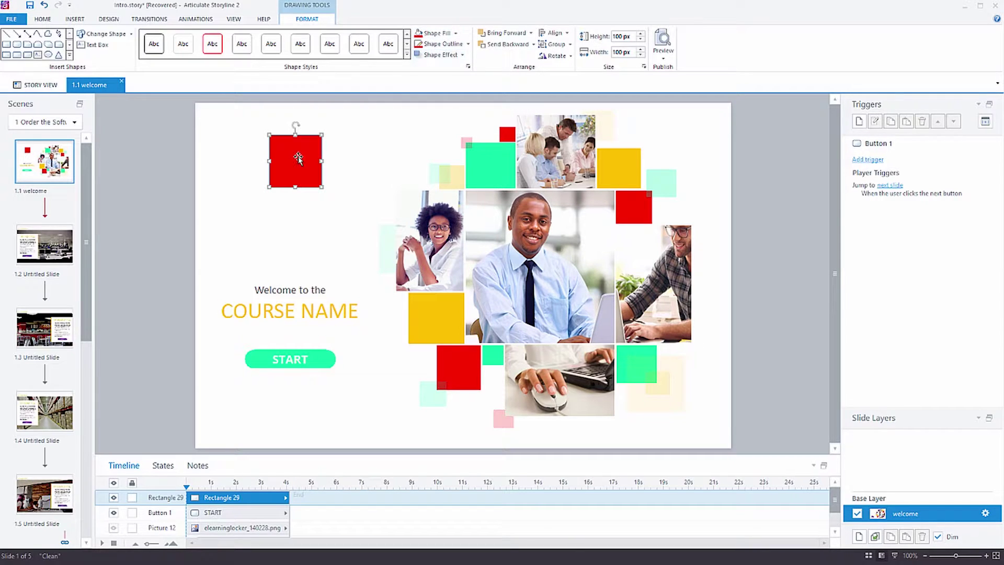
left_click_drag(293, 153, 268, 150)
left_click(119, 222)
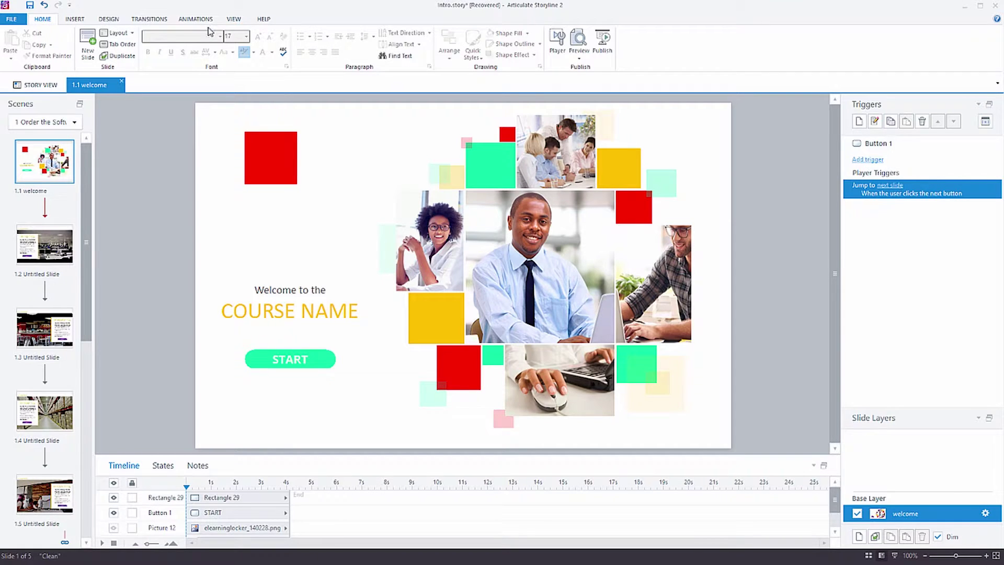
- Reopen the Custom 2 theme colours for editing from Design > Colors
left_click(107, 19)
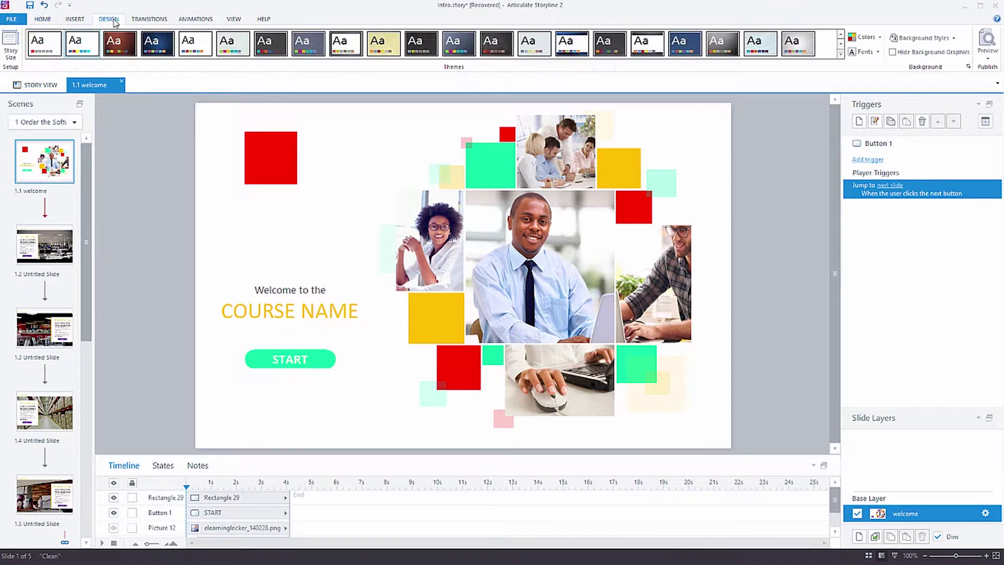
left_click(873, 38)
right_click(891, 69)
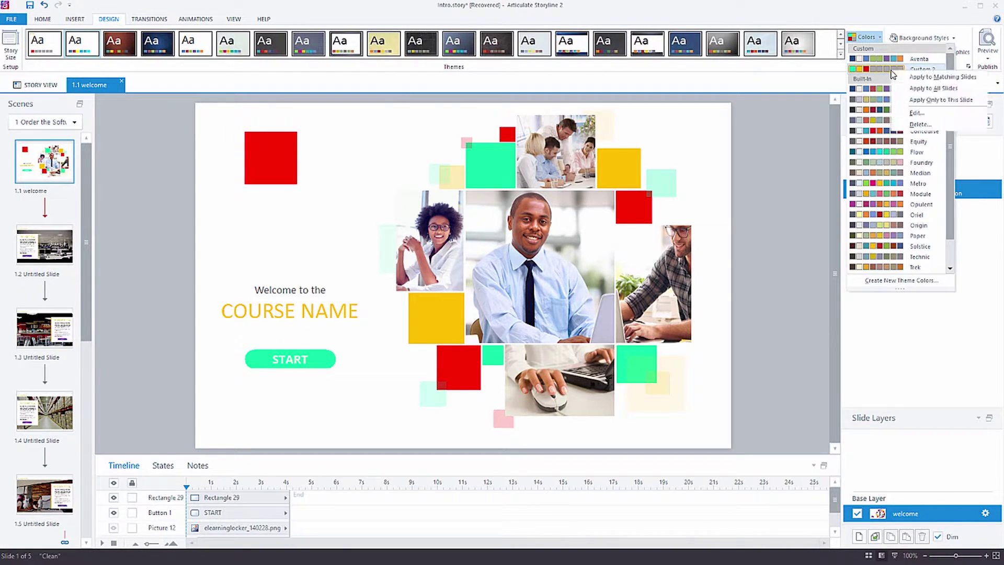
left_click(915, 112)
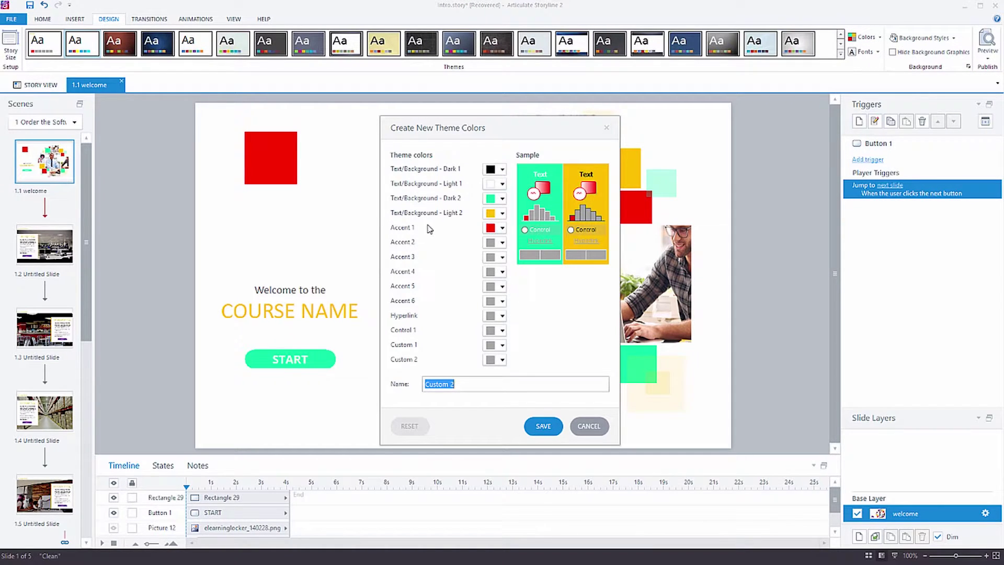
- Change Custom 2's Accent 1 to purple, save it, and select the test square
left_click(503, 229)
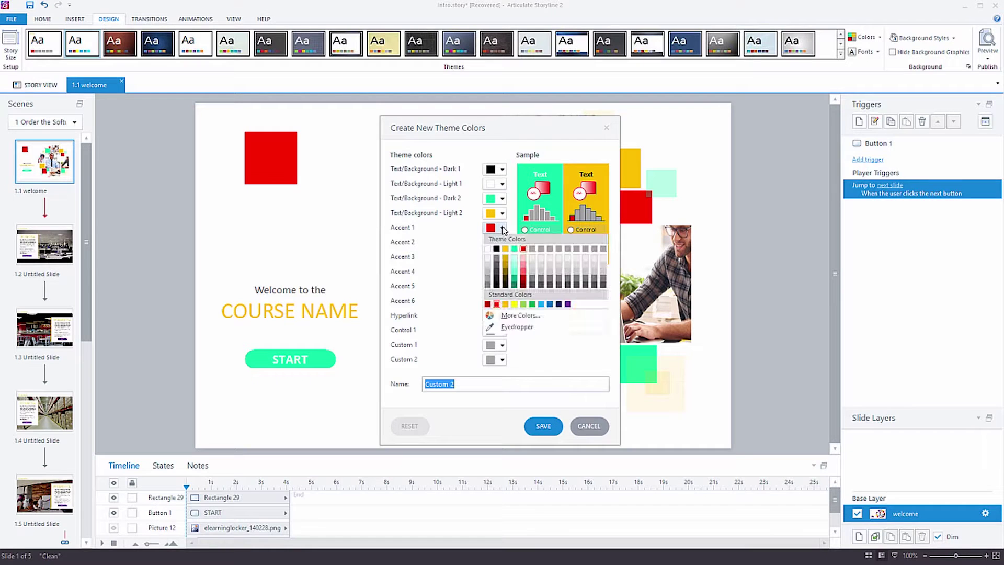
left_click(533, 305)
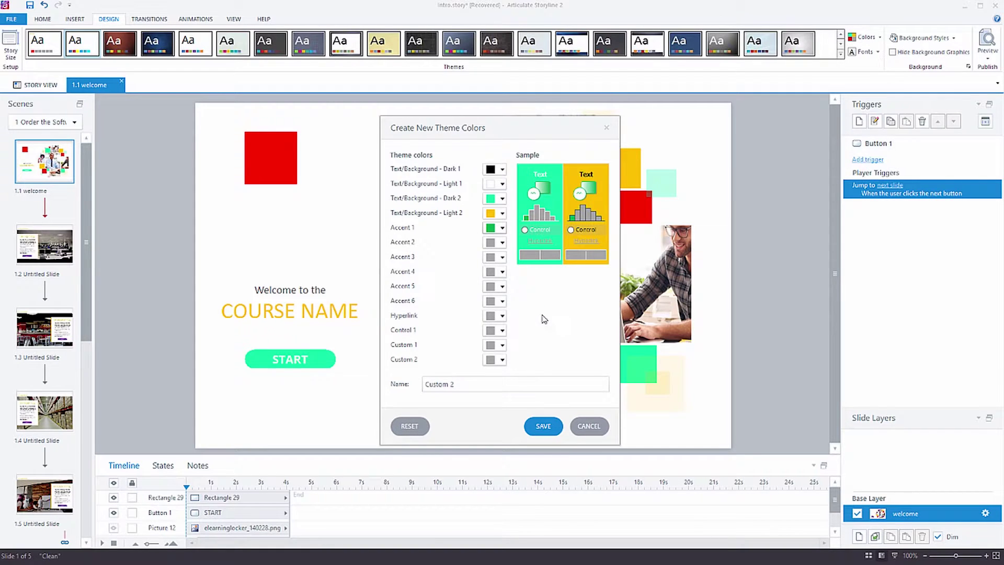
left_click(503, 228)
left_click(564, 305)
left_click(548, 425)
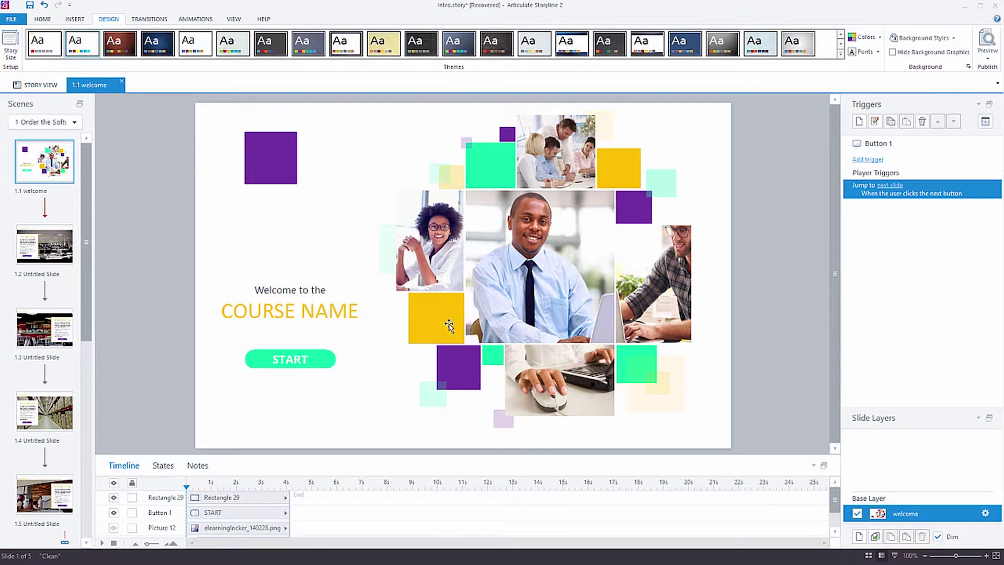
left_click(279, 147)
- Delete the test square and make the abc company logo visible
key("Delete")
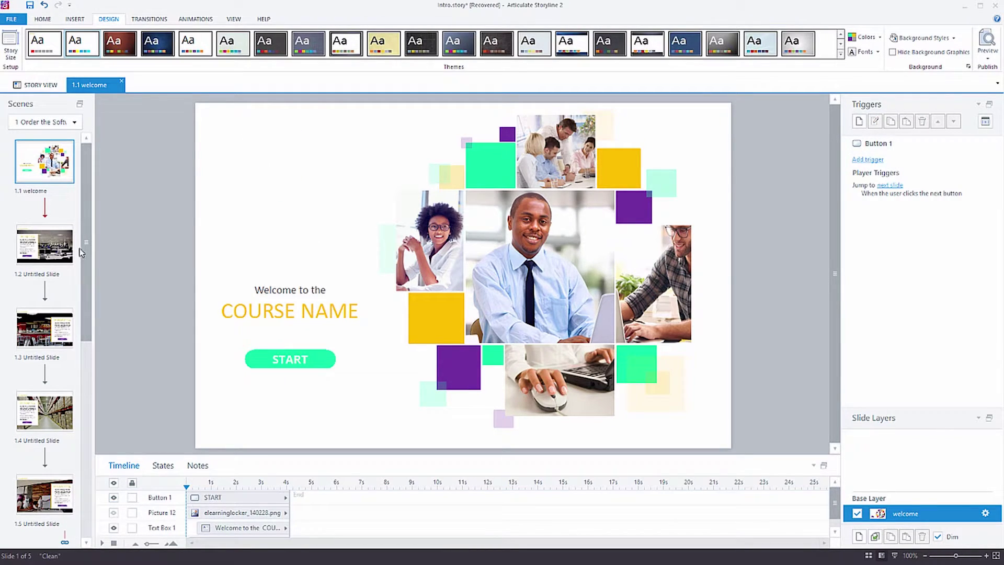
left_click(114, 514)
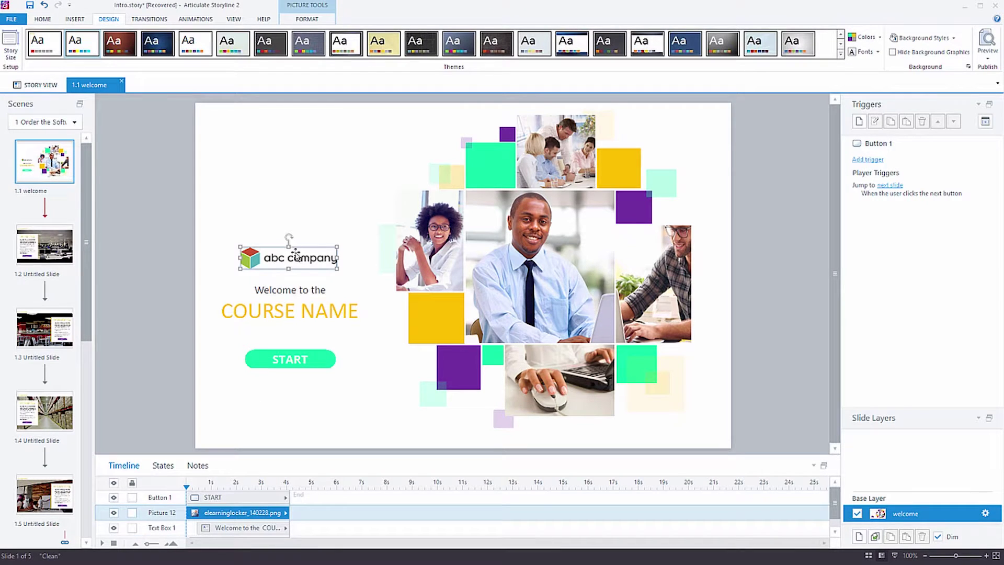
left_click(151, 273)
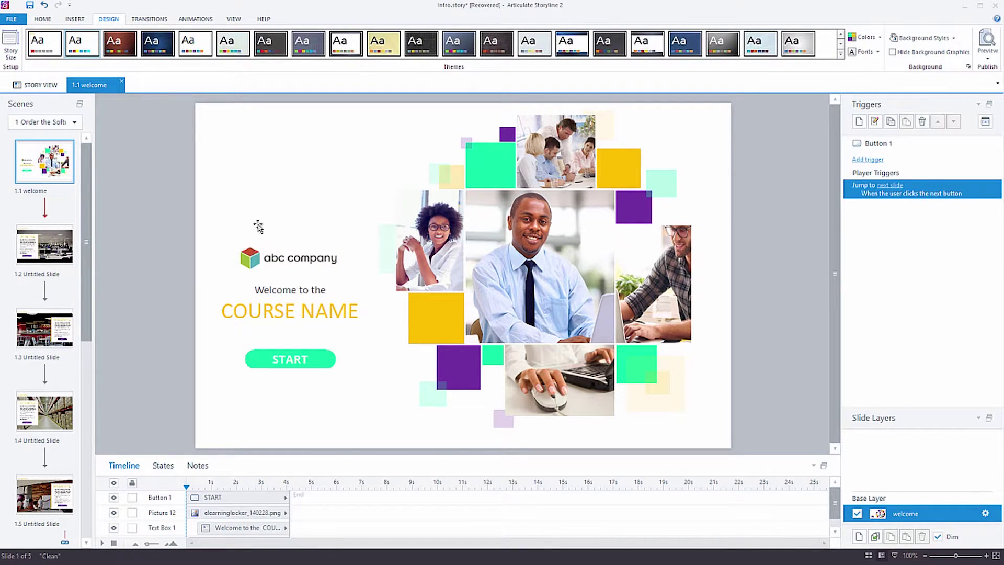
- Inspect the logo on the slide master, then close Master View
left_click(234, 20)
left_click(54, 42)
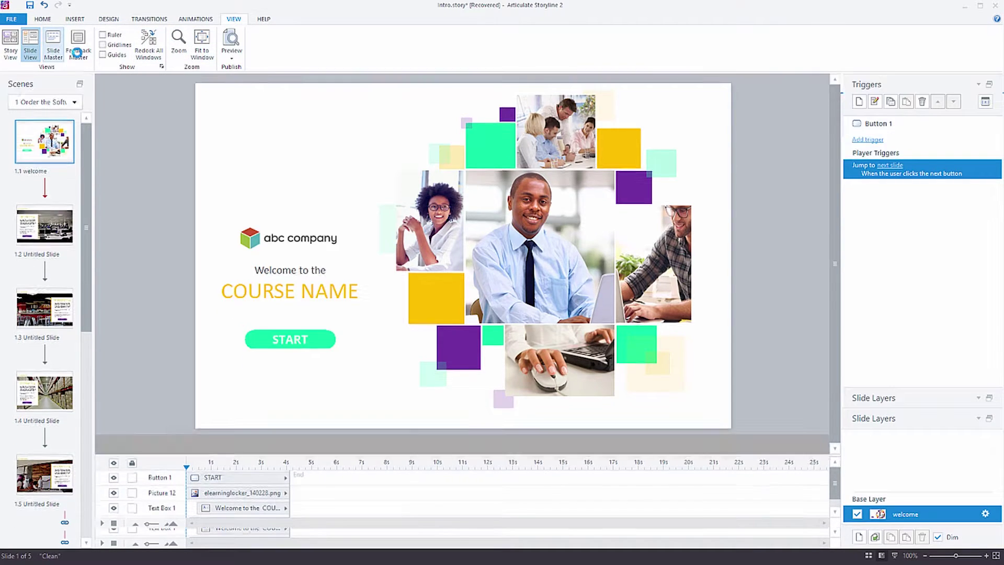
scroll(31, 131, "up", 2)
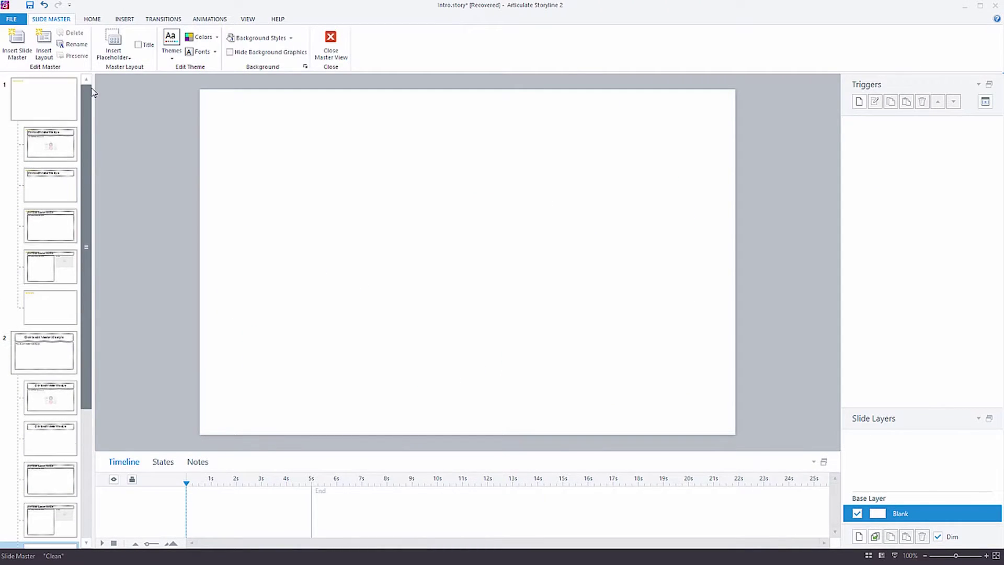
left_click(32, 99)
left_click(688, 109)
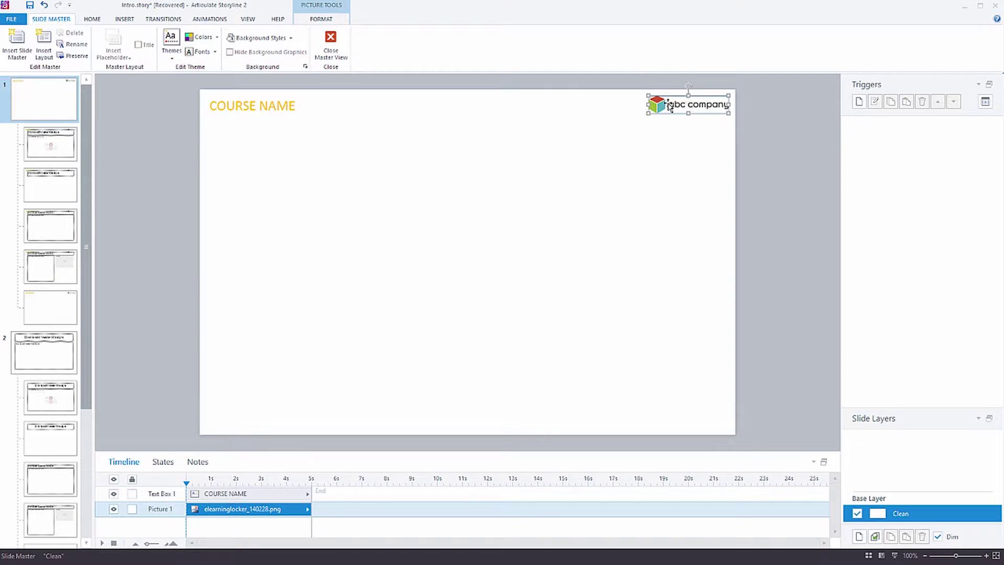
left_click(330, 46)
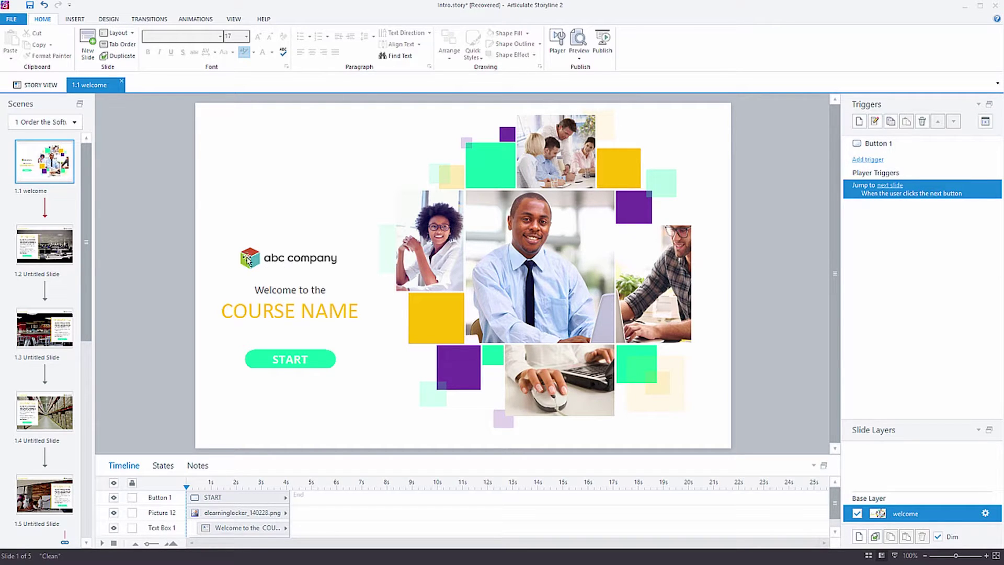
- Review slides 1.2, 1.4, MY FOURTH TITLE and MY THIRD TITLE to check their colours
left_click(54, 246)
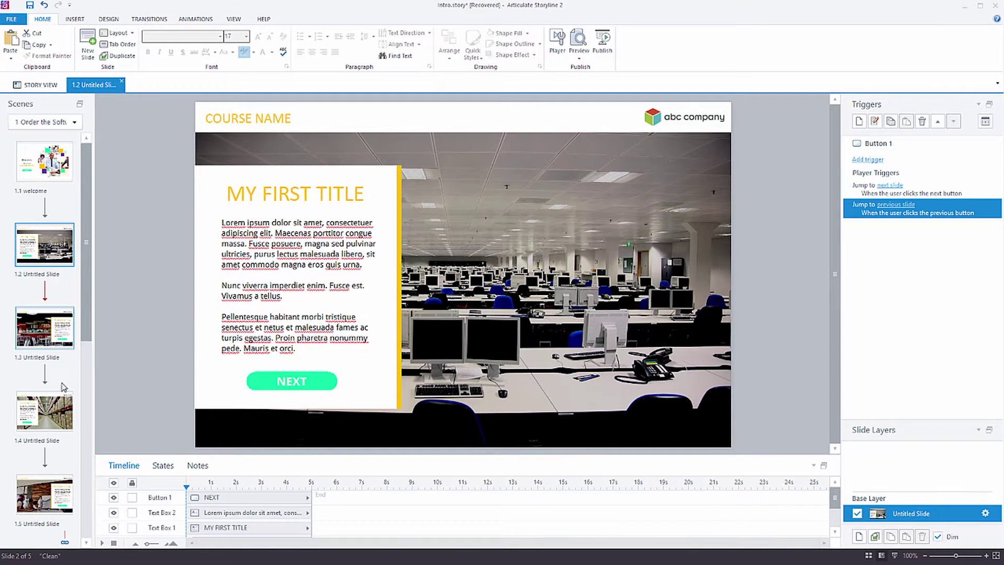
left_click(62, 400)
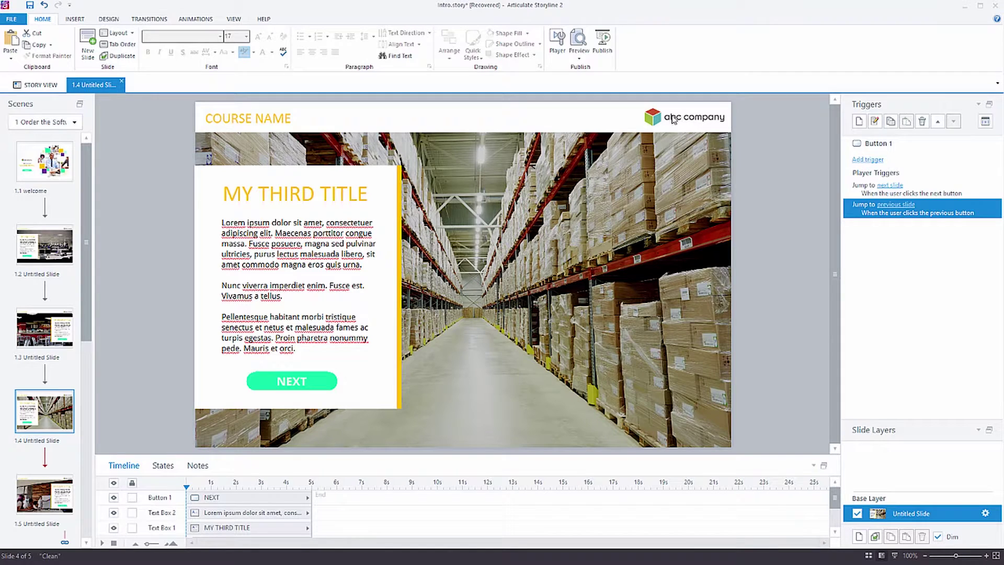
left_click(43, 503)
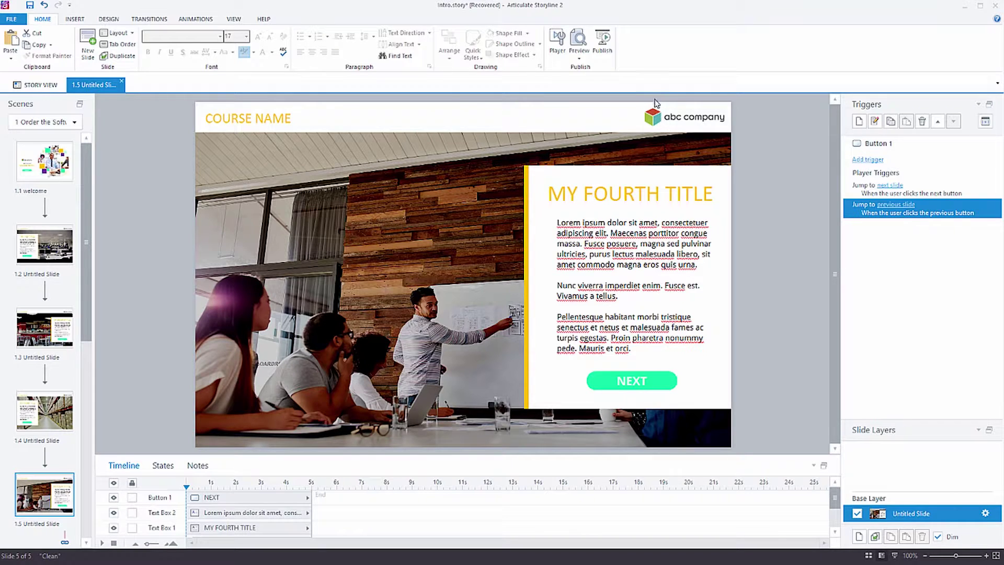
left_click(60, 427)
- On the welcome slide, apply the Custom 2 colour set and open it for editing
left_click(50, 175)
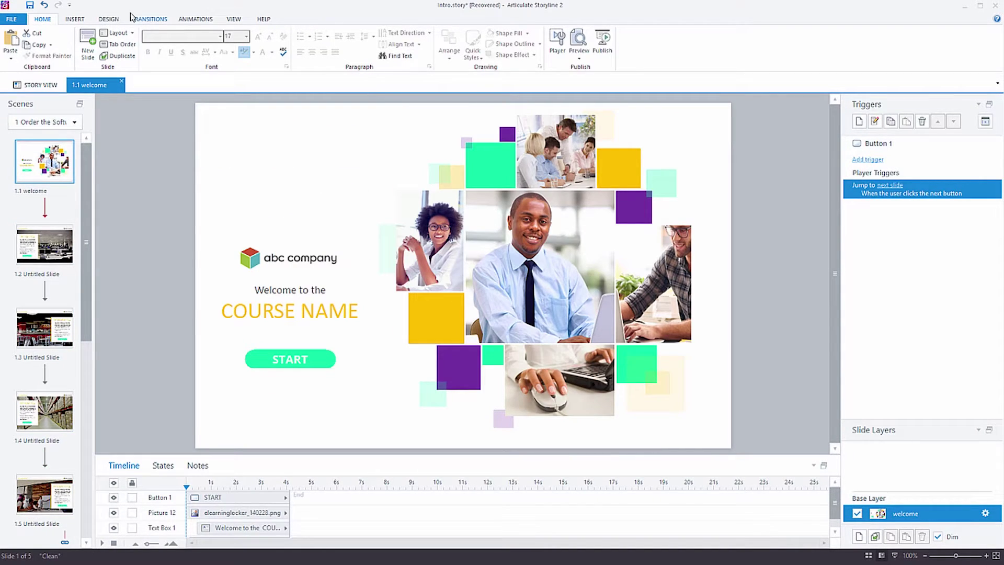
left_click(78, 19)
left_click(106, 19)
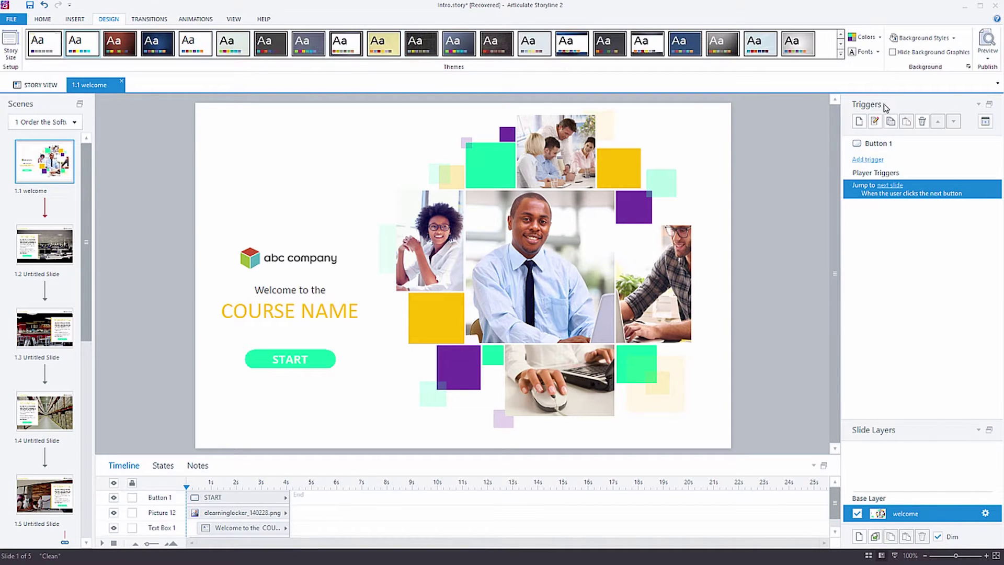
left_click(864, 37)
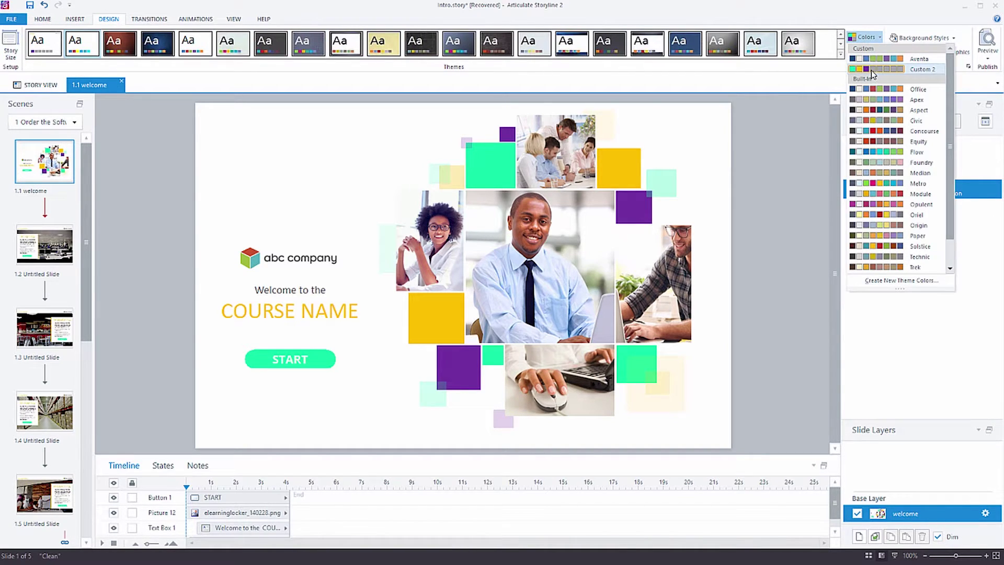
left_click(871, 70)
left_click(868, 39)
right_click(873, 68)
left_click(891, 111)
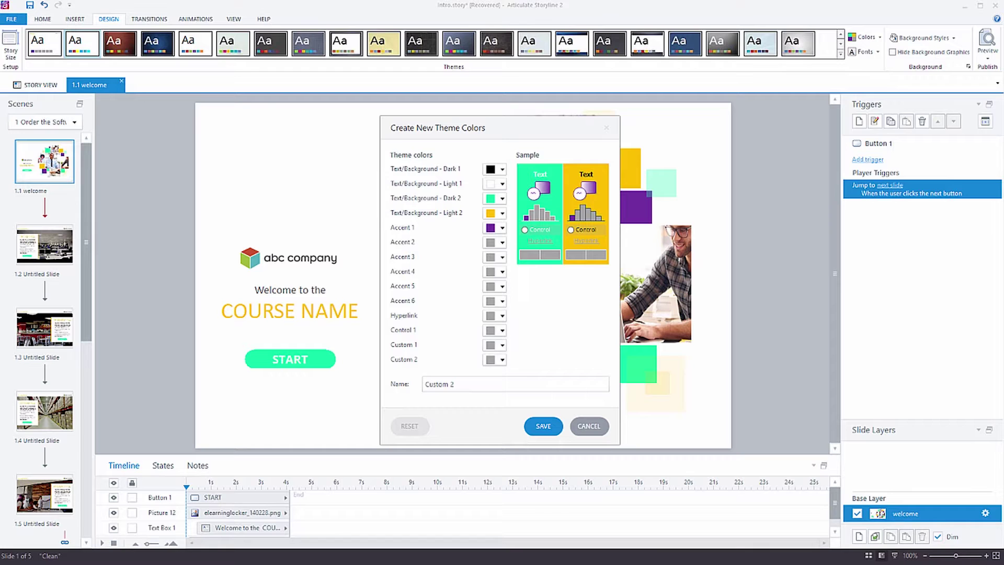
- Set Dark 2 to lime green by pasting its hex value
left_click(503, 198)
left_click(503, 286)
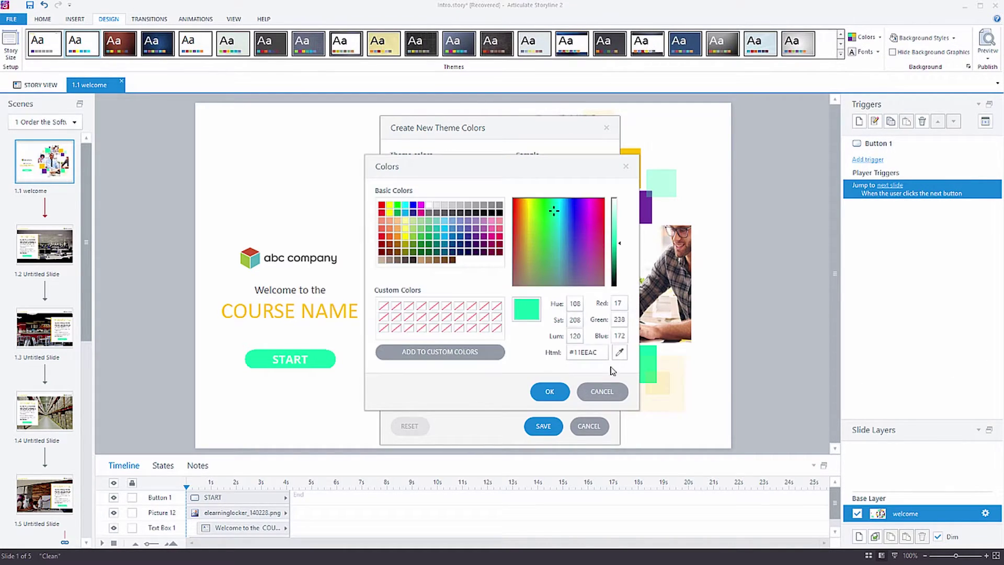
double_click(581, 352)
key("ctrl+v")
left_click(545, 391)
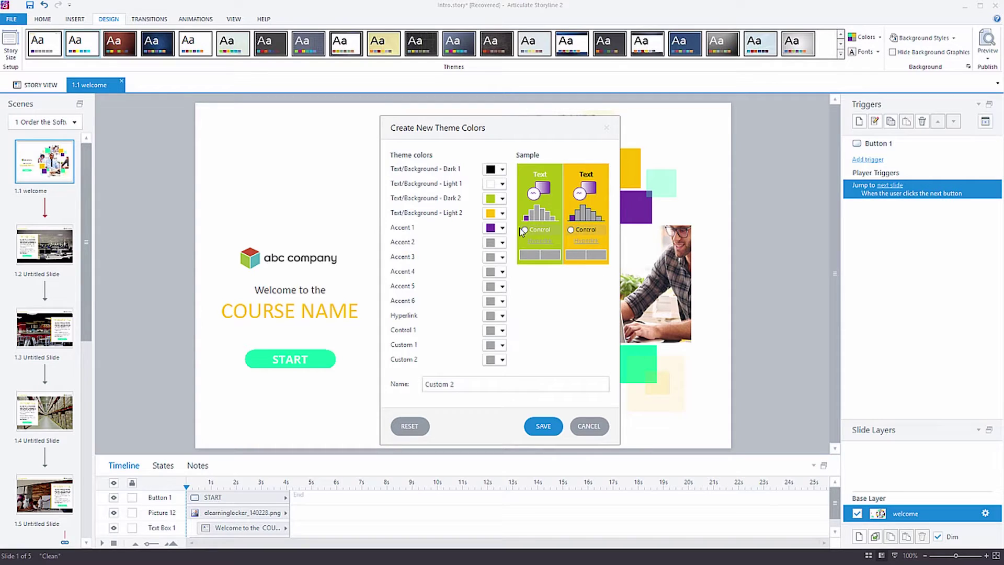
- Set Light 2 to blue and Accent 1 to red, then save the theme colours
left_click(502, 213)
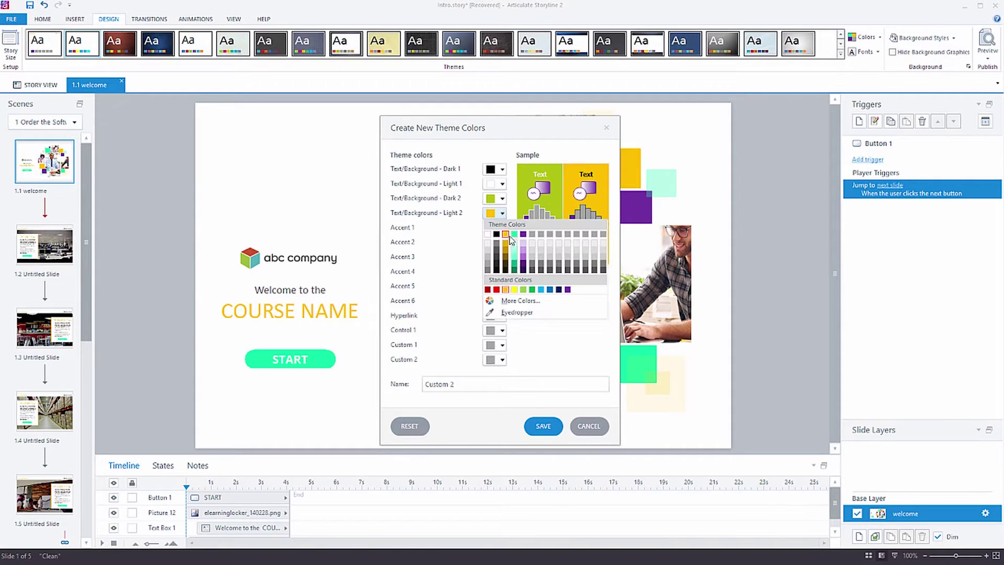
left_click(525, 302)
left_click(594, 352)
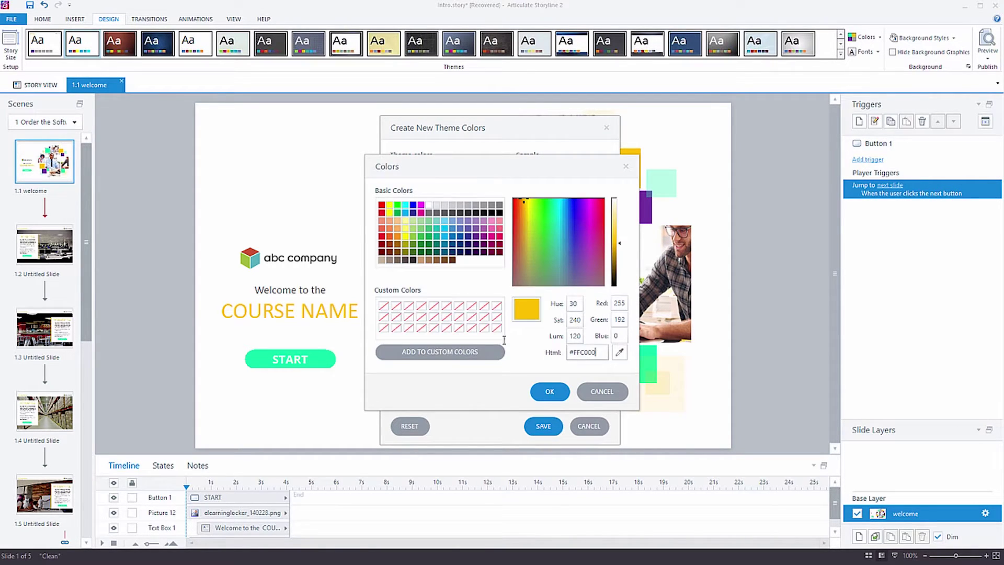
left_click(549, 392)
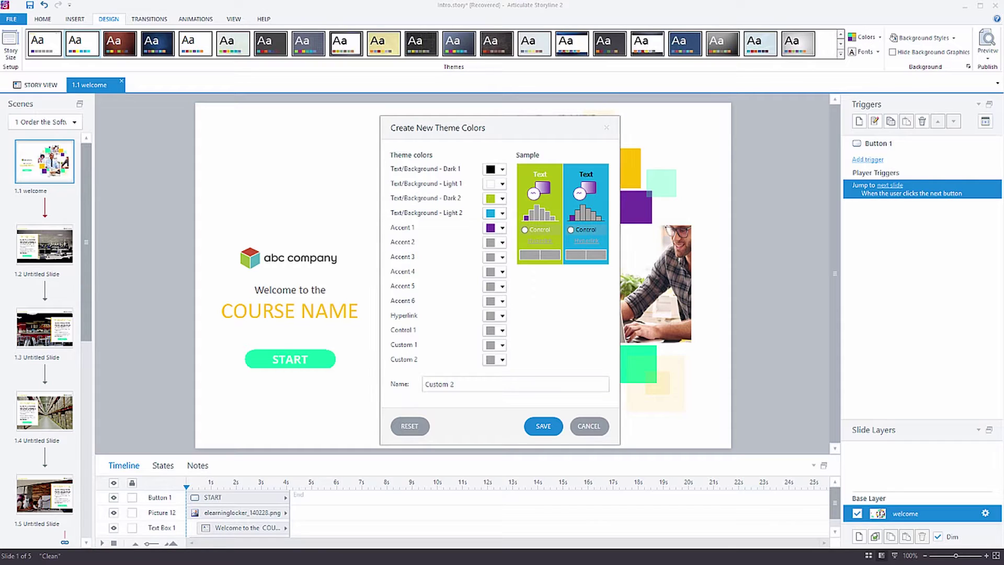
left_click(502, 228)
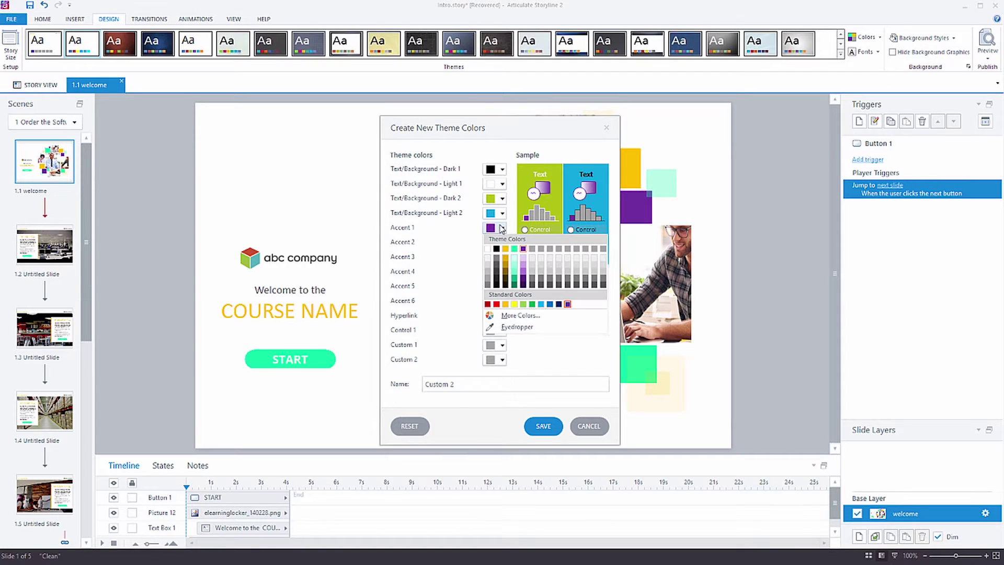
left_click(507, 314)
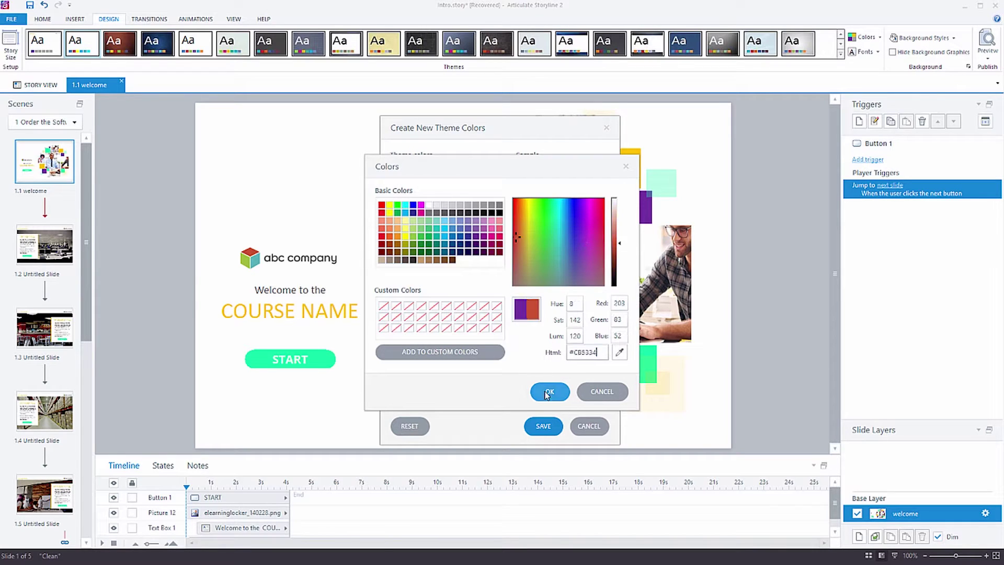
left_click(549, 392)
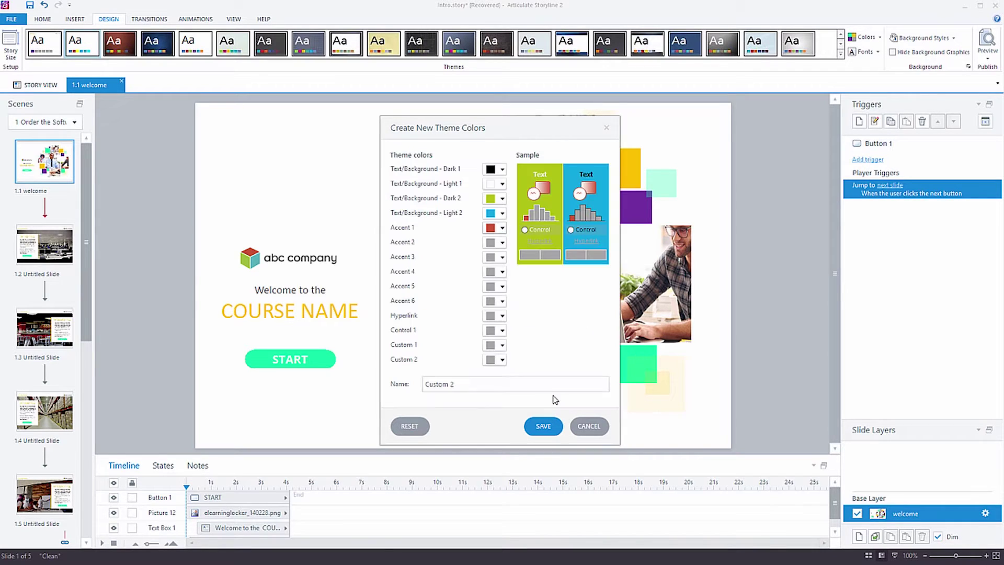
left_click(544, 427)
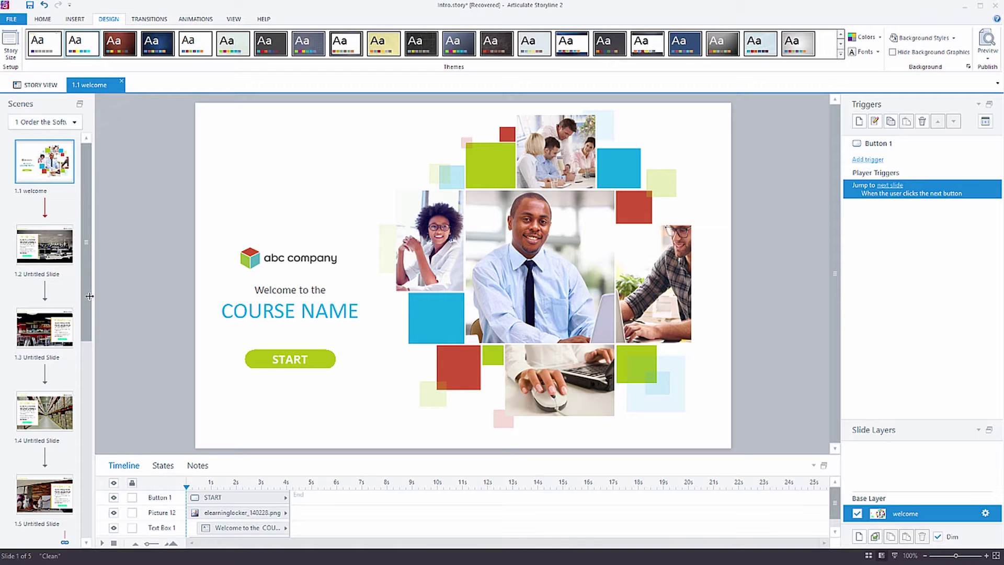
- Check the new colours on slides 1.2, 1.3 and 1.4, finishing back on MY FIRST TITLE
left_click(62, 249)
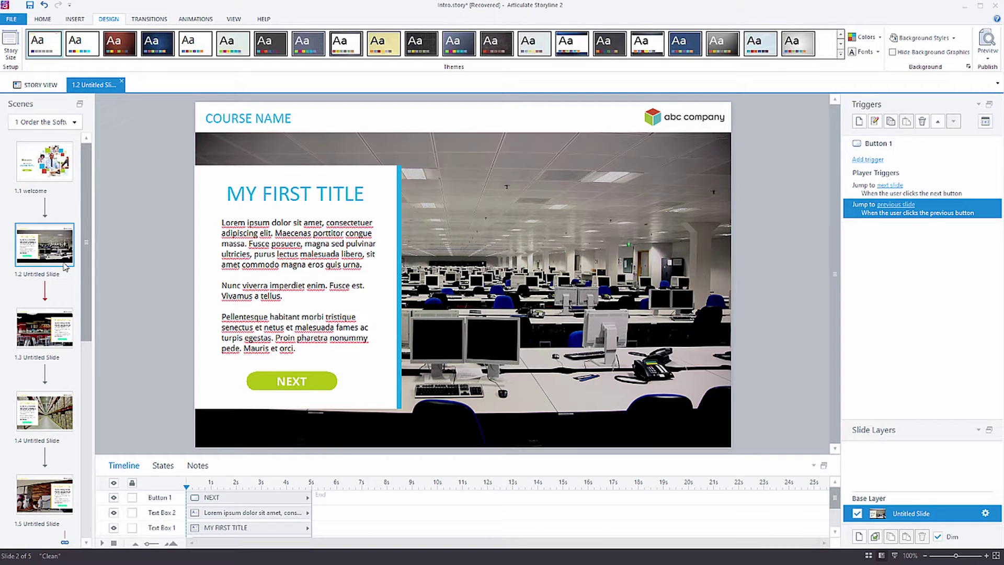
left_click(62, 344)
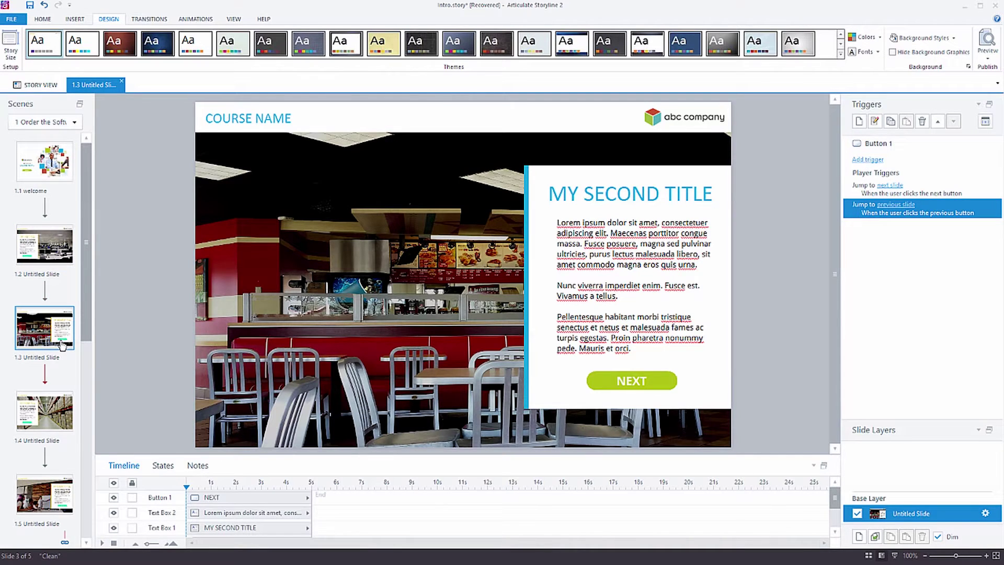
left_click(63, 411)
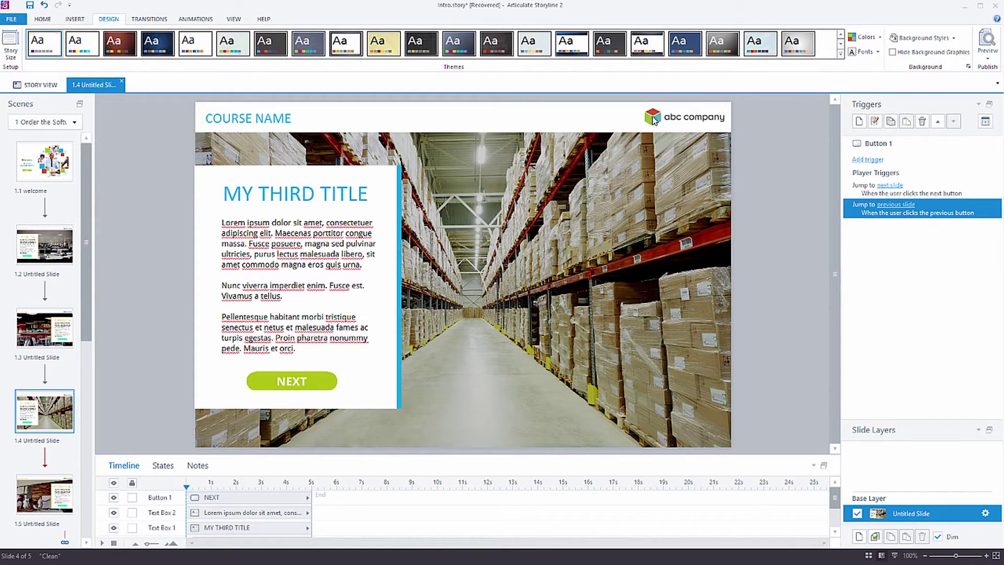
left_click_drag(90, 320, 87, 499)
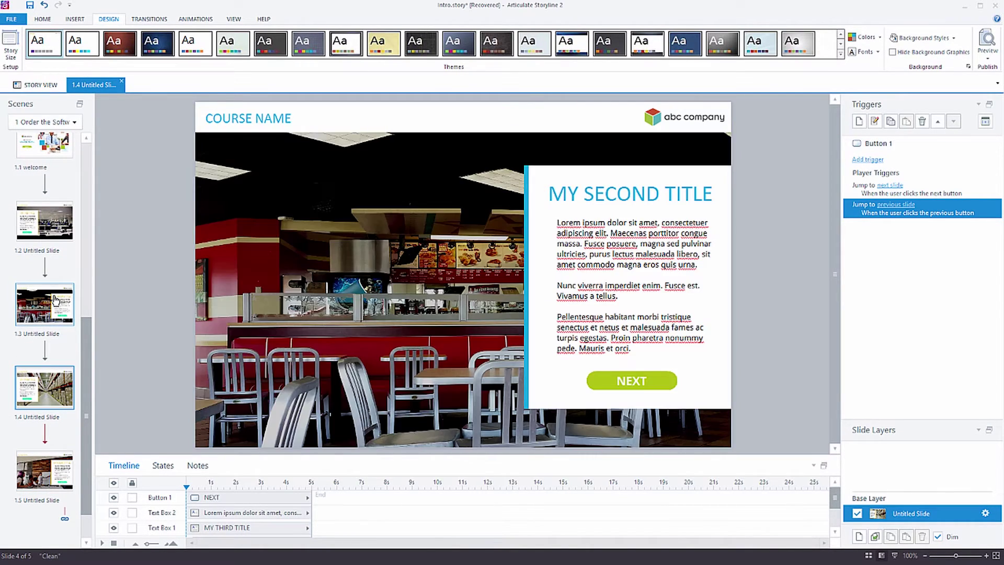
left_click(58, 227)
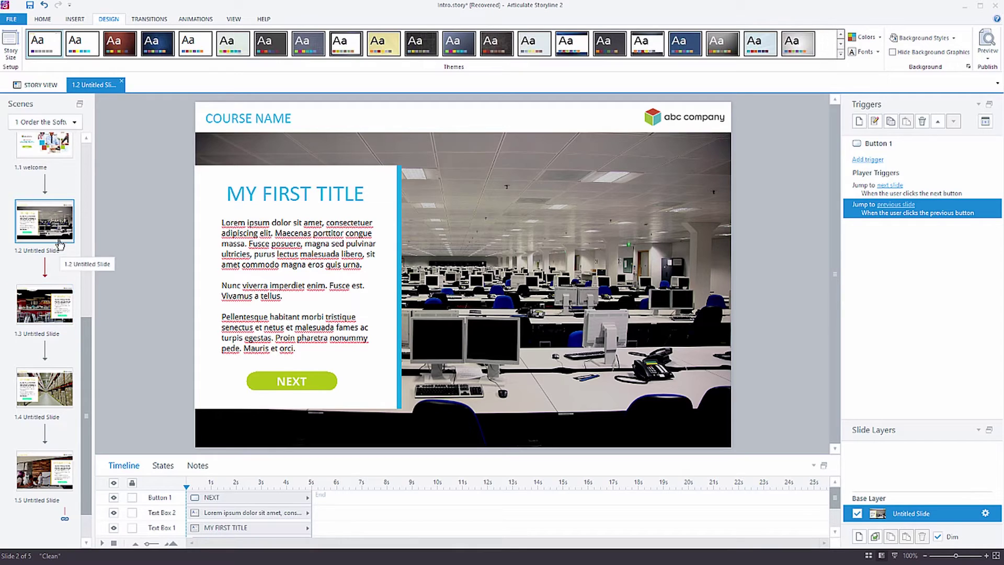
left_click(87, 147)
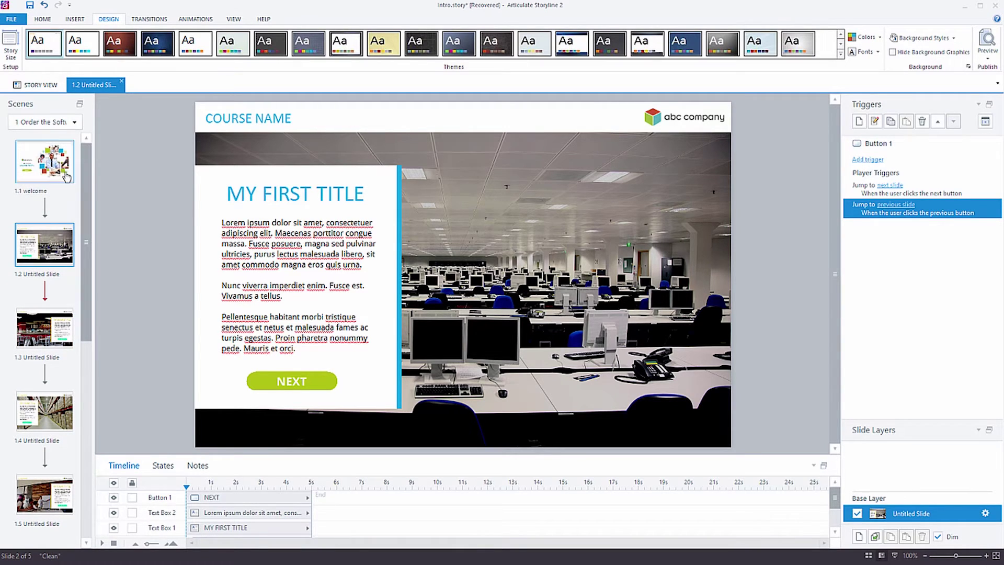